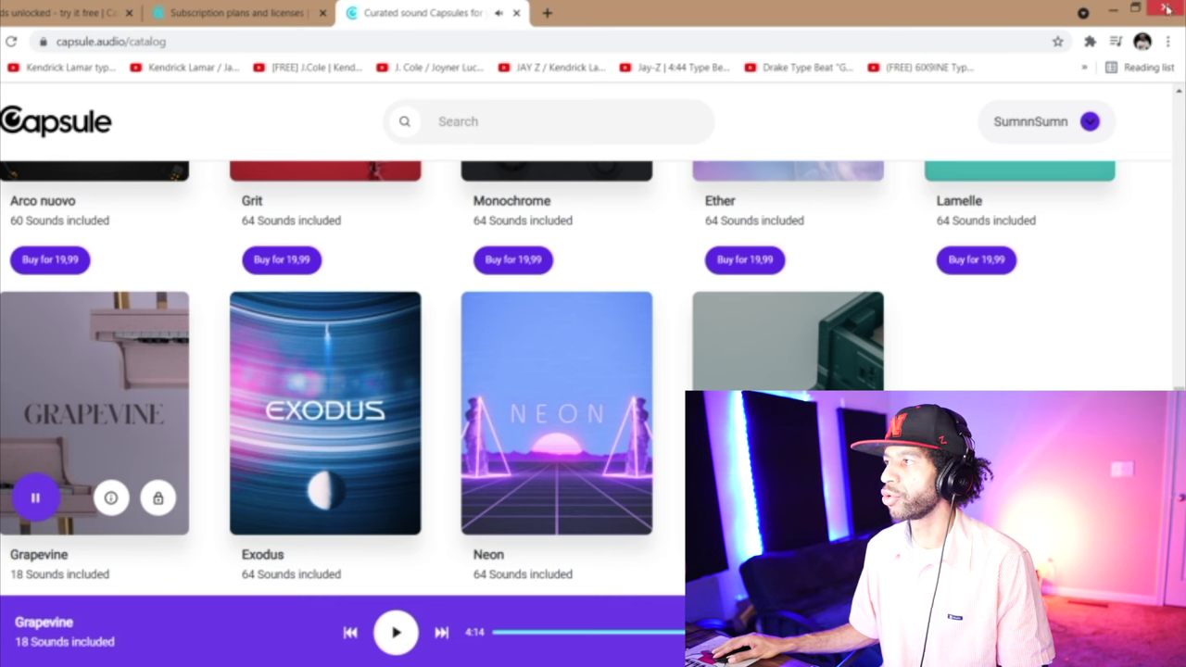
Step: Switch from the browser to FL Studio and examine the Capsule plugin's response/envelope, keyboard and macro views
click(1116, 9)
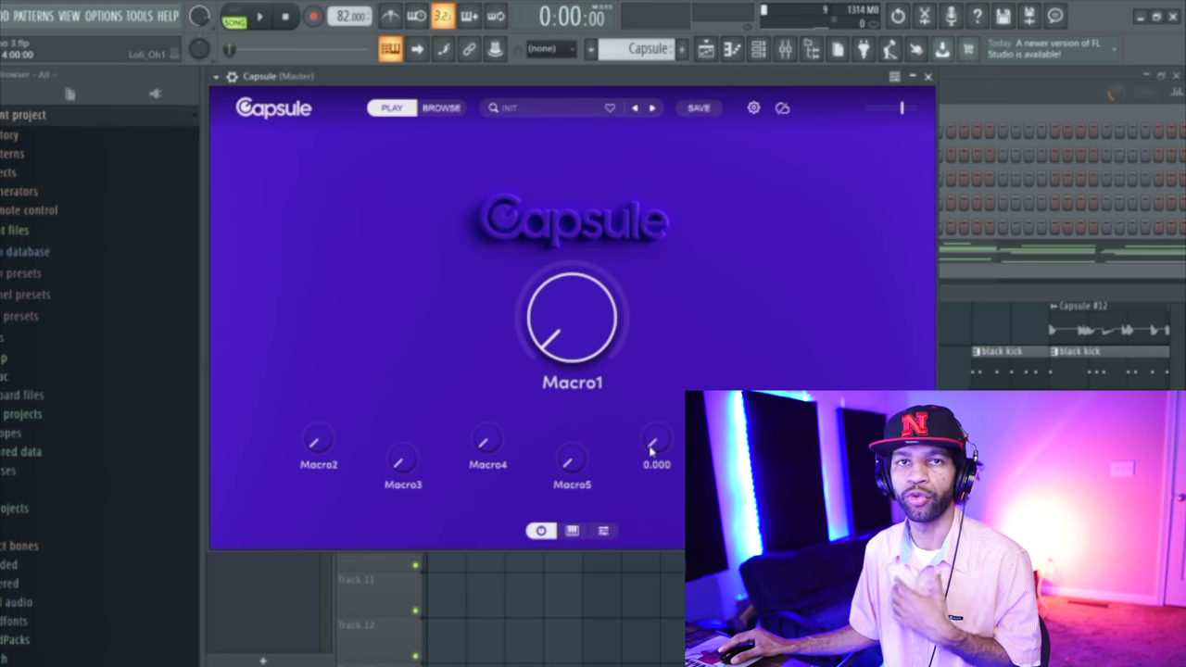
click(602, 532)
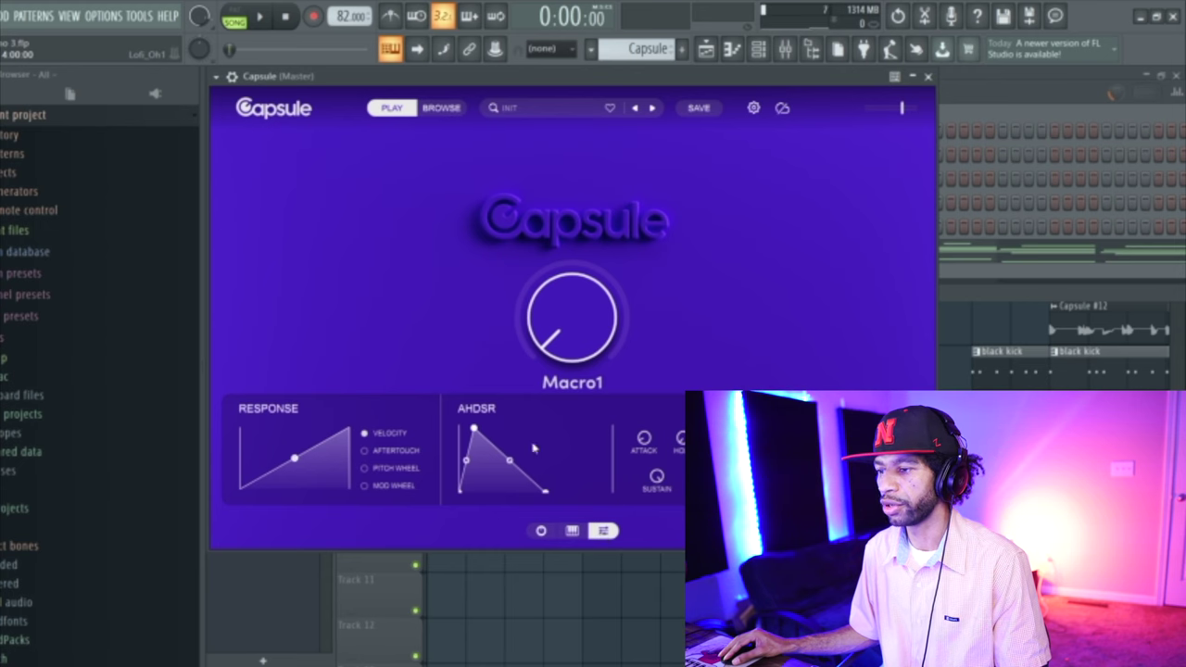
click(572, 530)
click(576, 491)
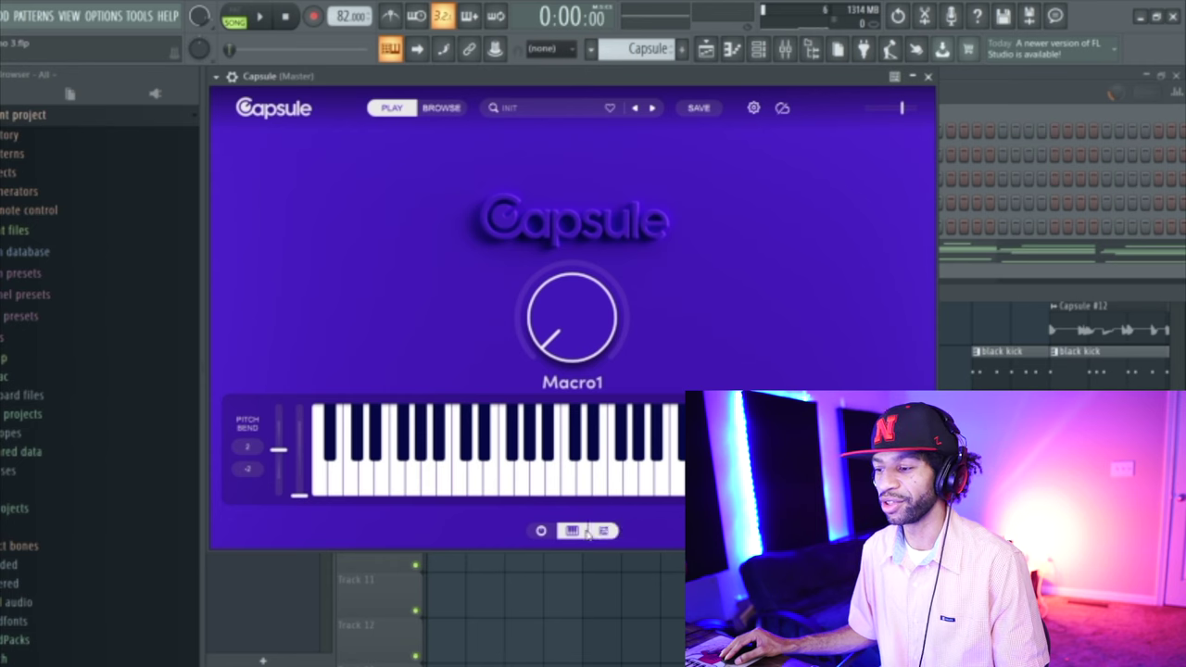
click(537, 537)
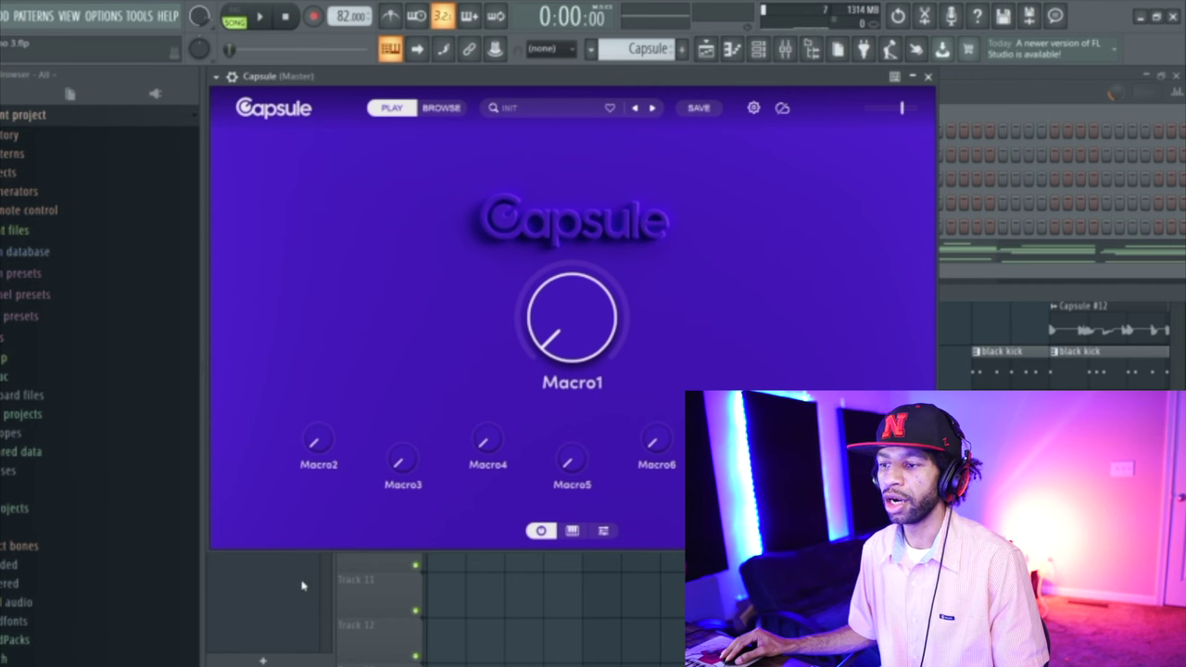
Step: Close the Capsule plugin window, play the song arrangement from the start and stop playback
key(Escape)
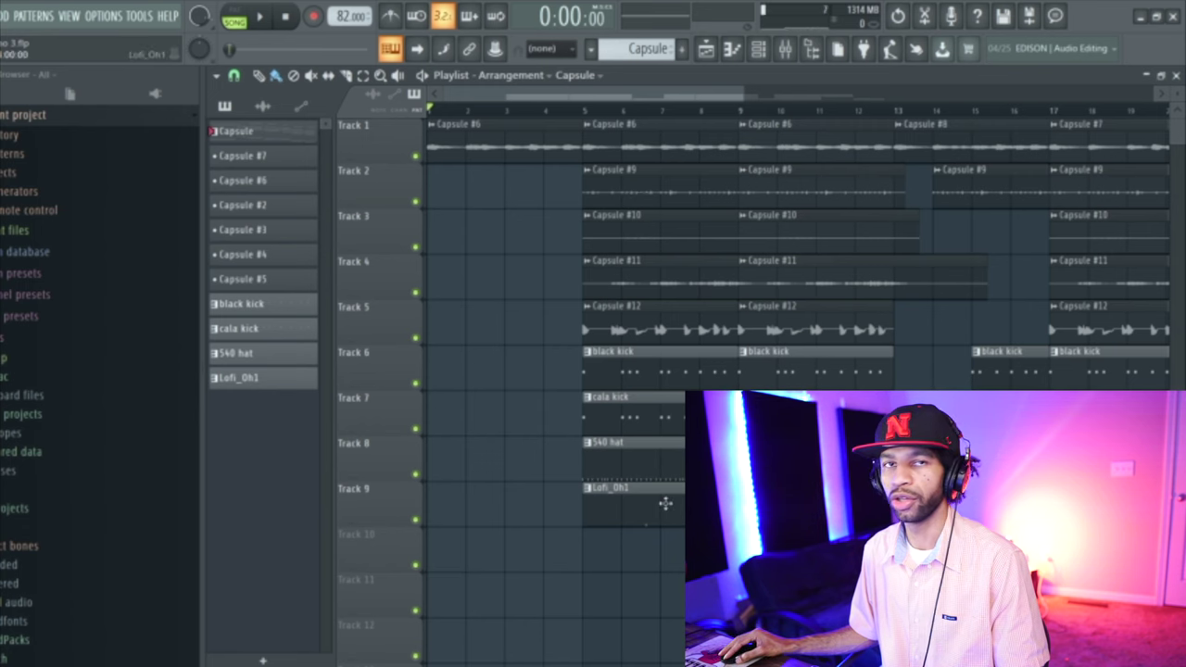
click(264, 21)
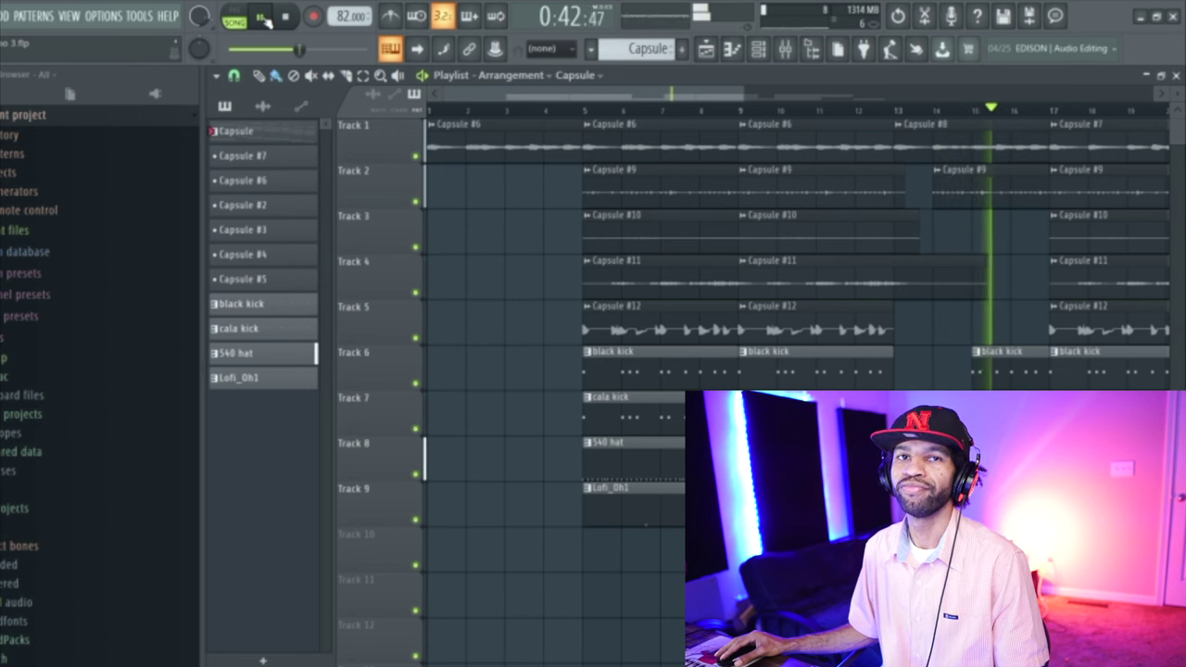
click(287, 18)
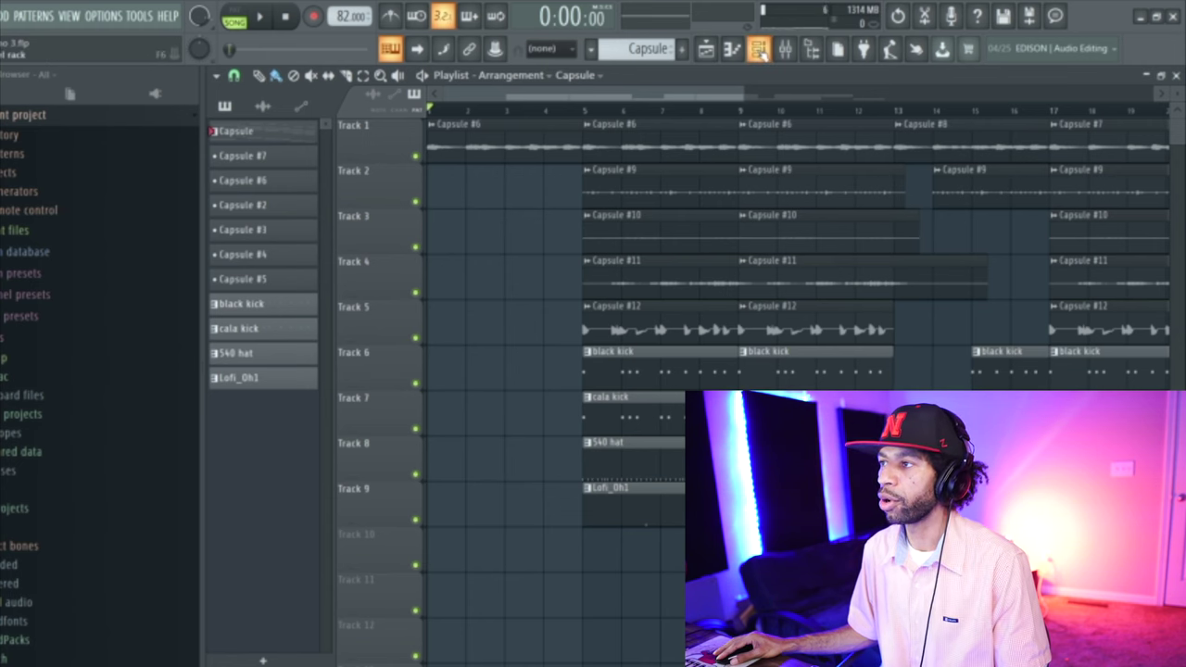
Step: Open the Capsule instrument from the channel rack and browse the sound packs in its factory library
click(757, 50)
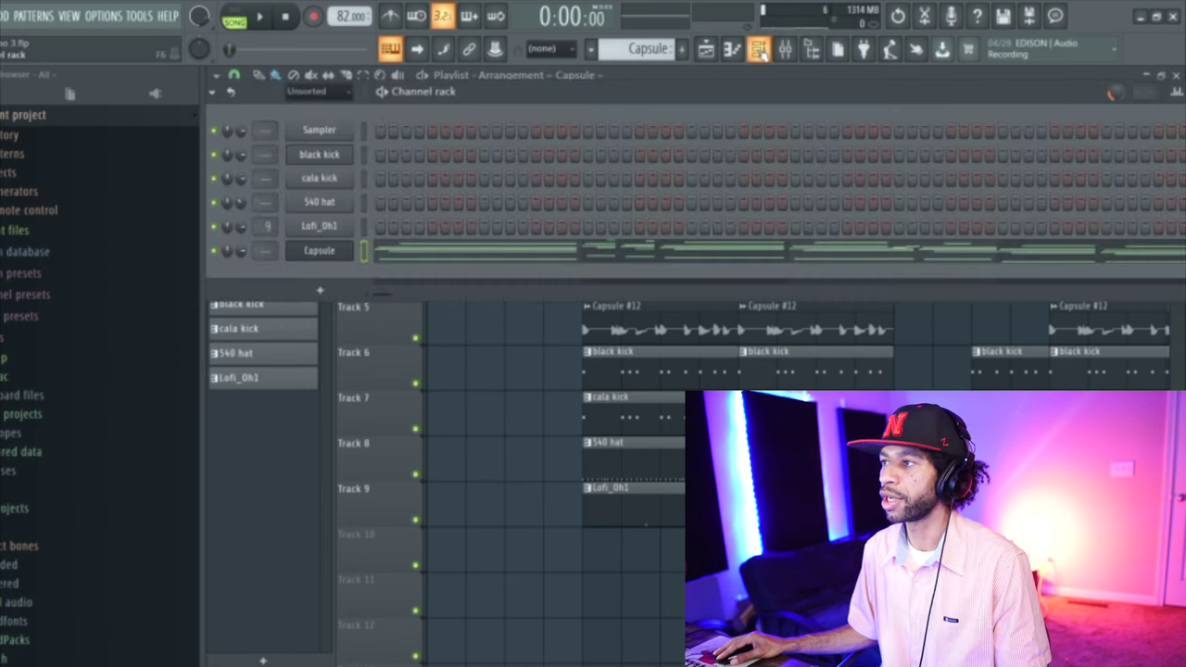
click(317, 252)
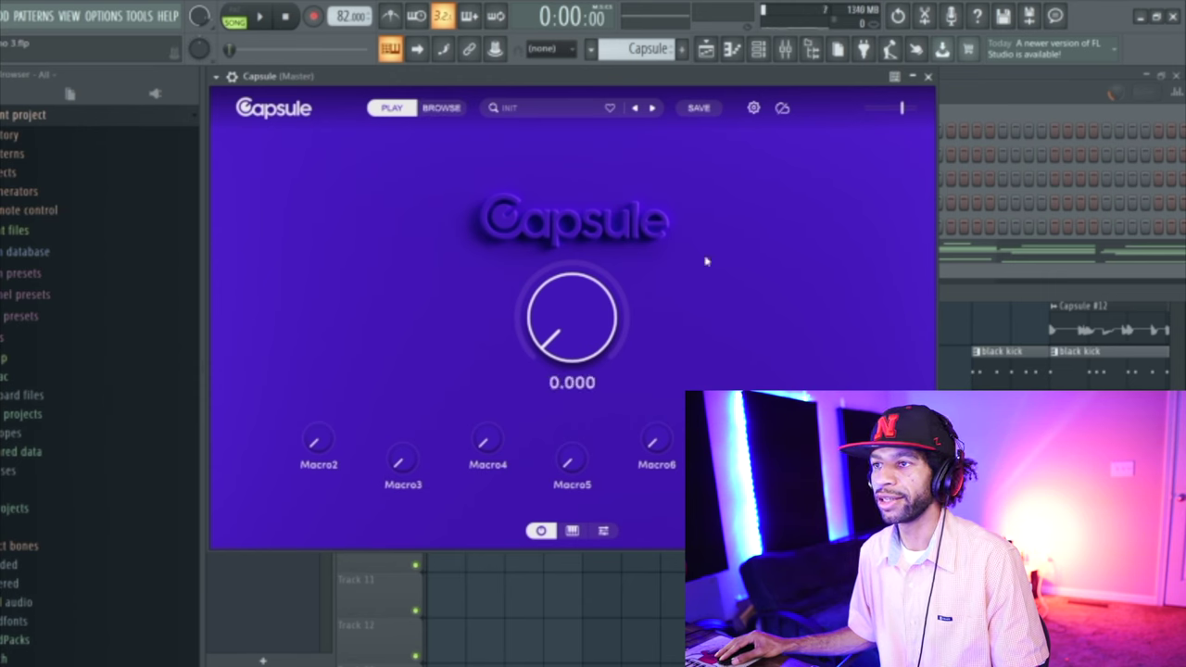
click(443, 109)
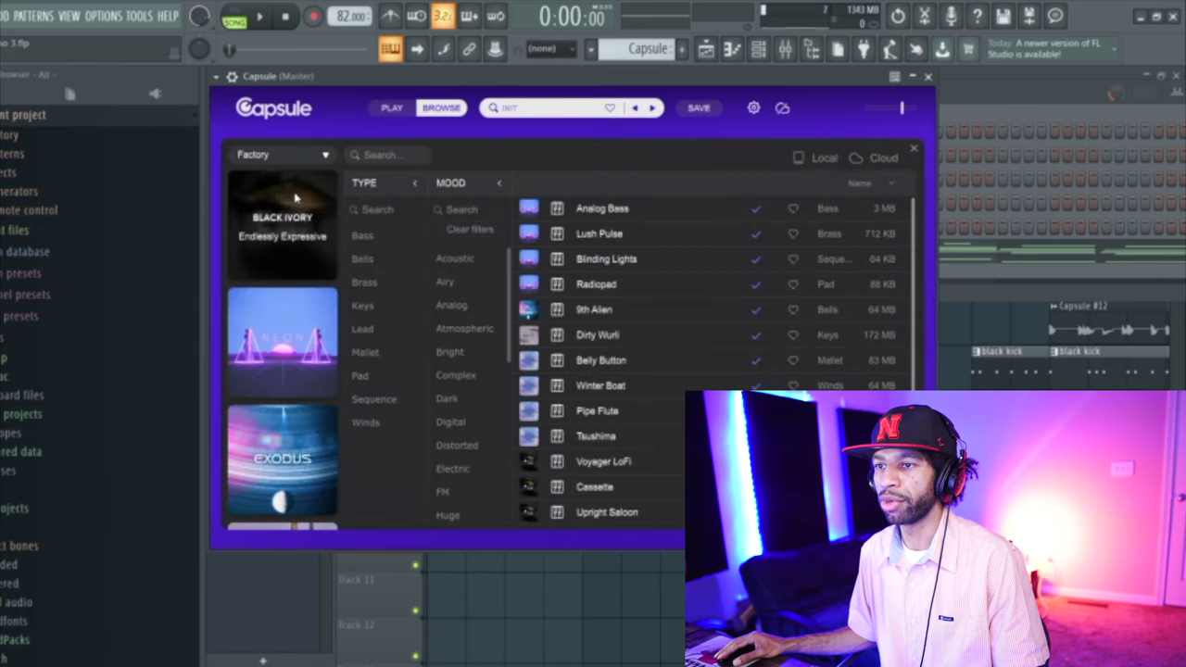
scroll(288, 199, down, 4)
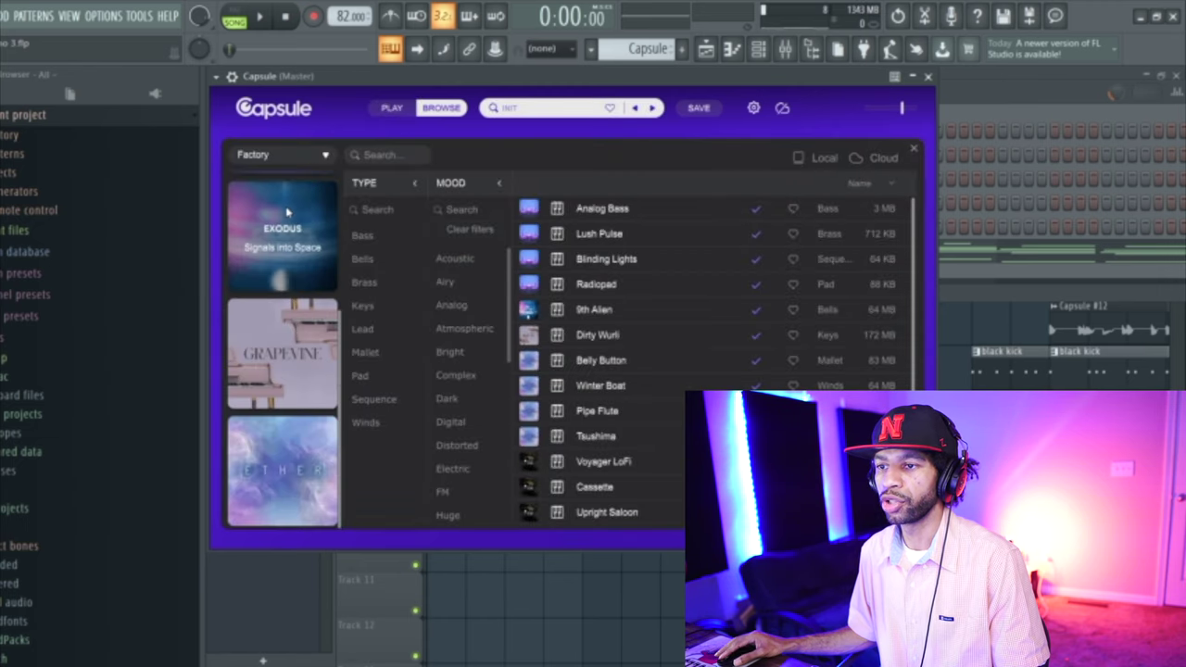
scroll(283, 213, up, 4)
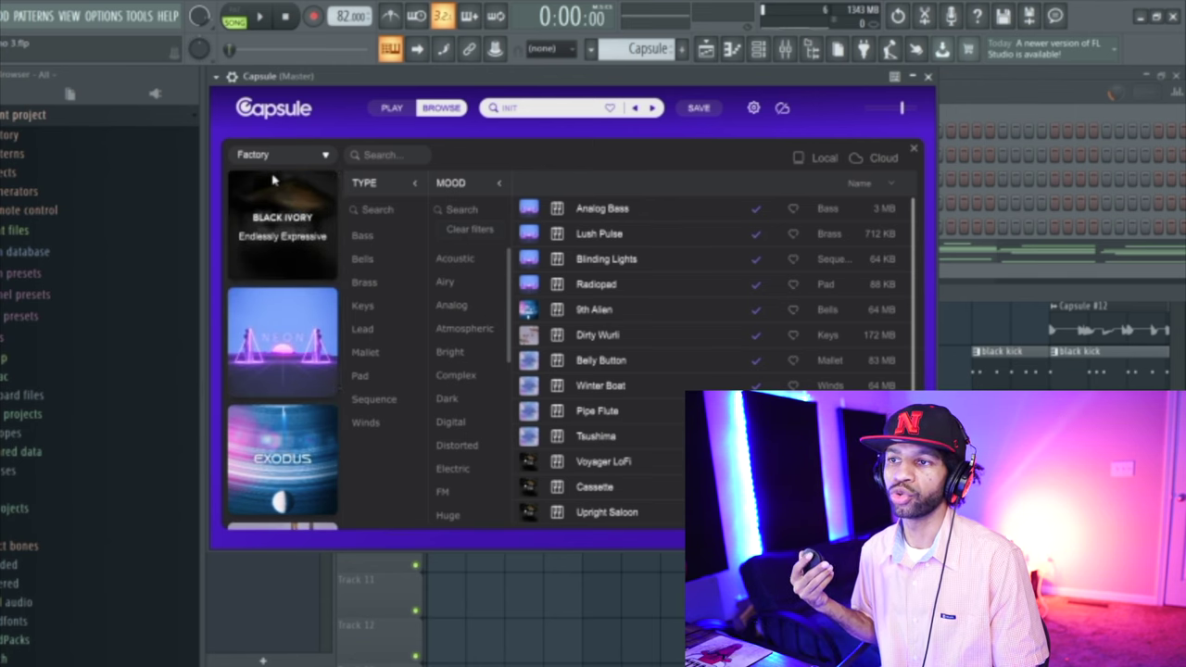
scroll(273, 181, down, 4)
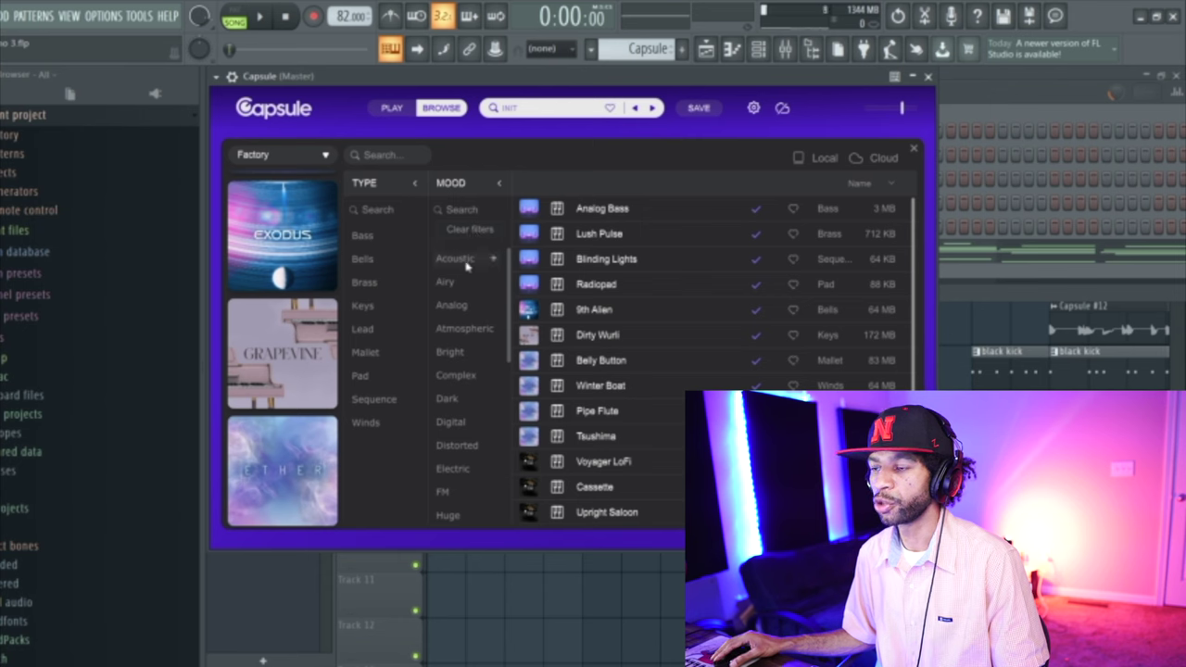
Step: Remove the Lofi mood filter from the Capsule sound library and look through the full mood list
scroll(458, 273, down, 6)
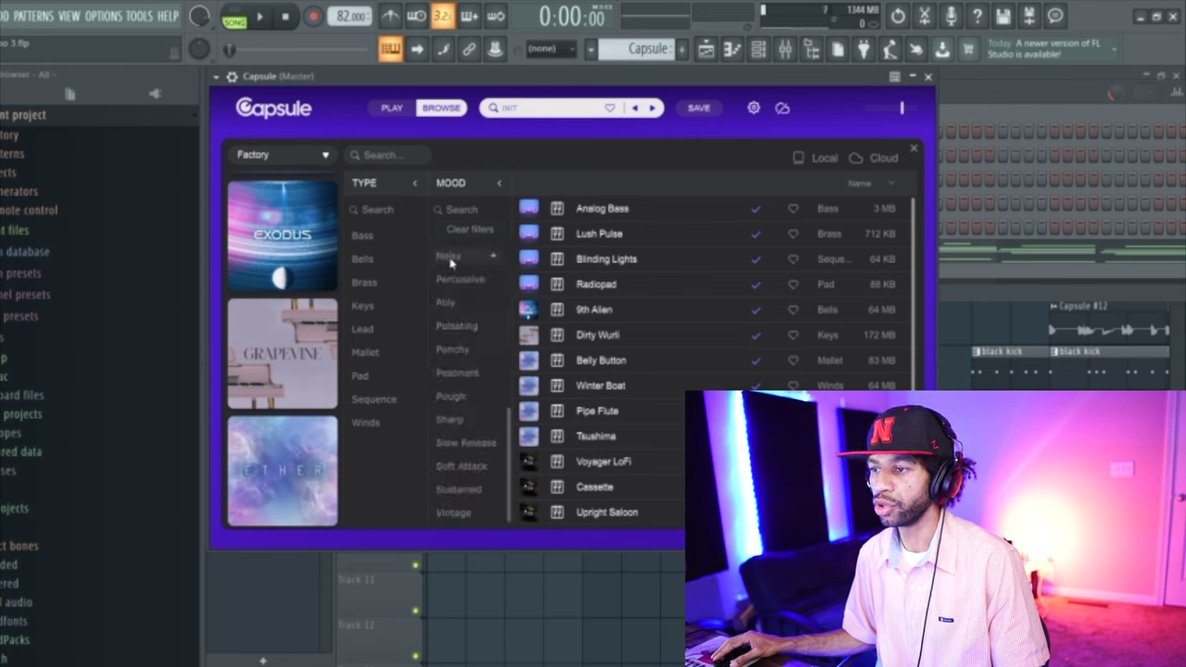
scroll(452, 278, up, 4)
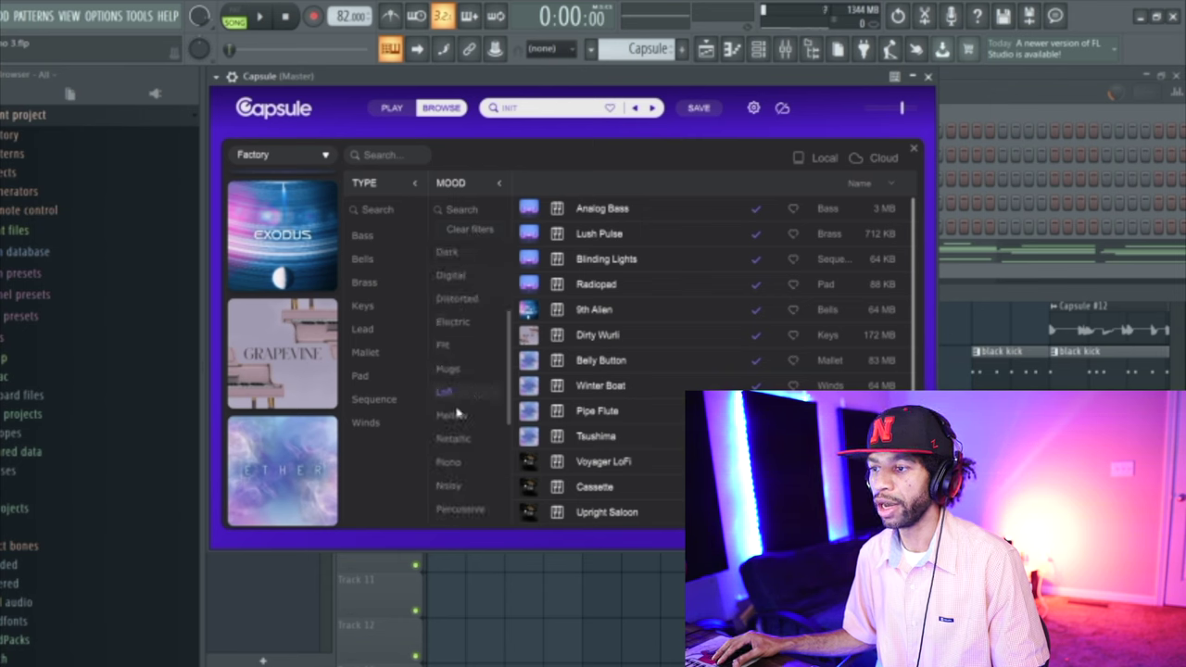
click(443, 396)
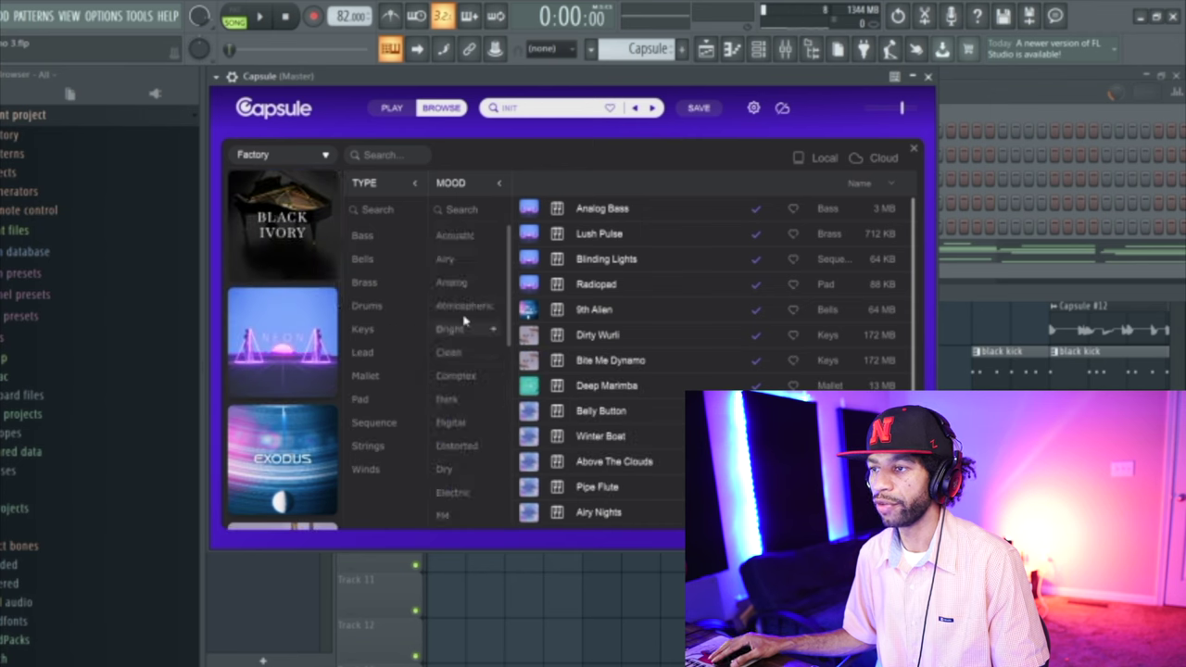
scroll(463, 317, down, 3)
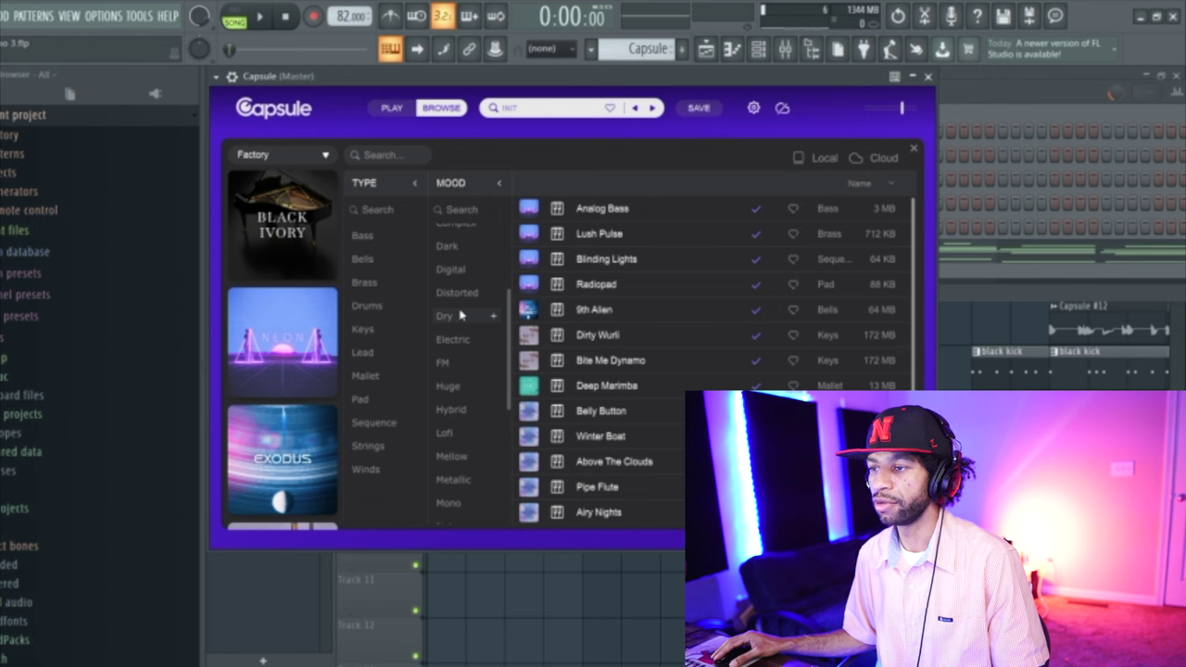
scroll(460, 315, down, 5)
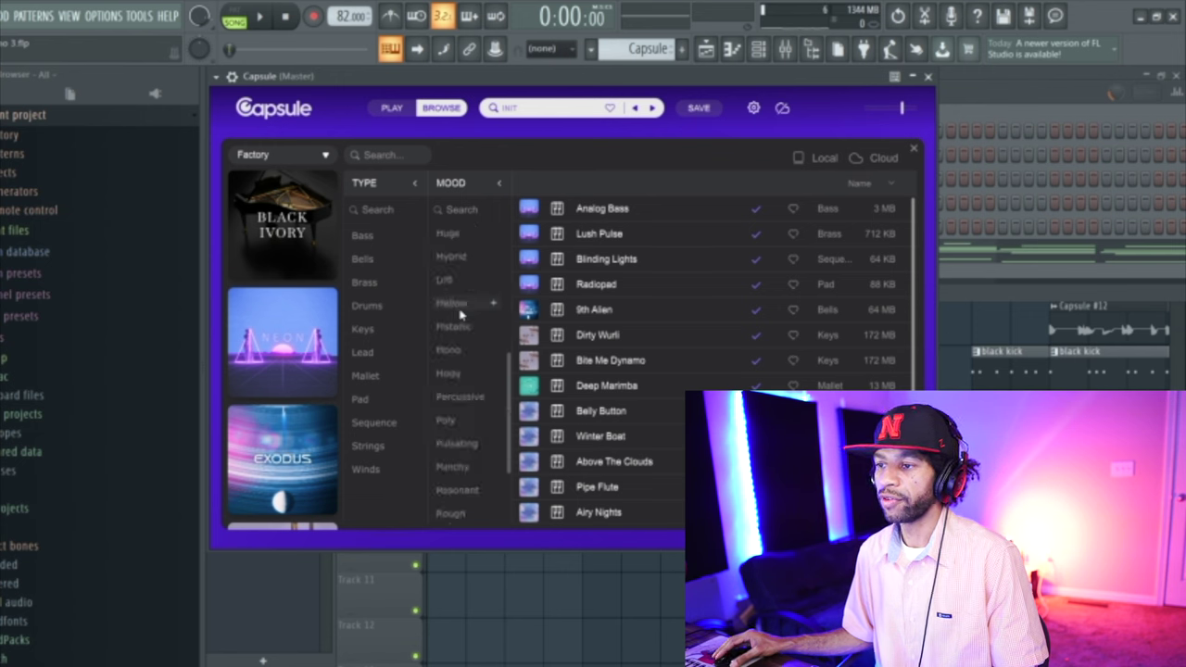
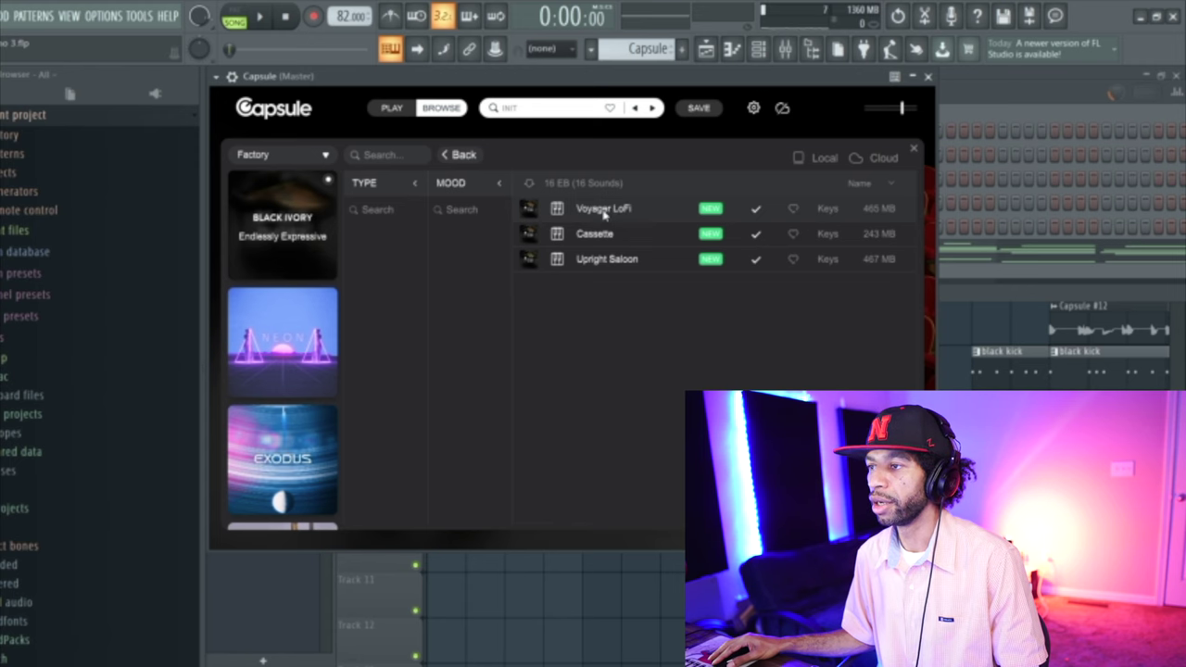
Step: Load the Voyager LoFi keys sound from the Black Ivory pack and audition the Capsule pattern in pattern mode
click(603, 211)
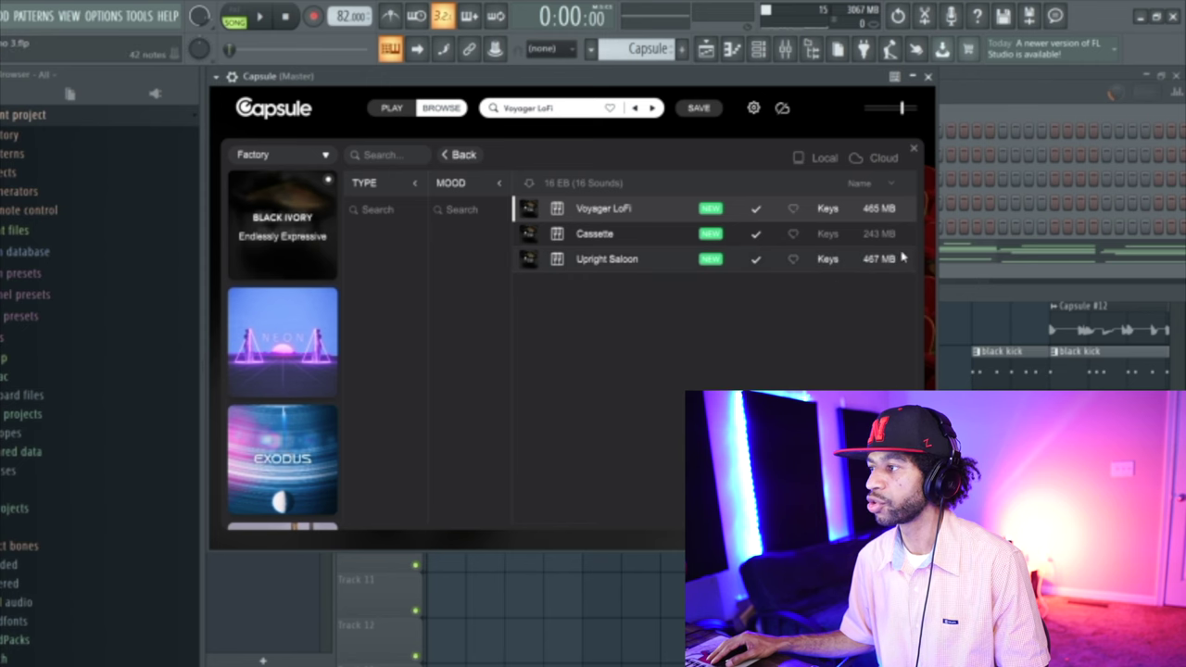
click(263, 18)
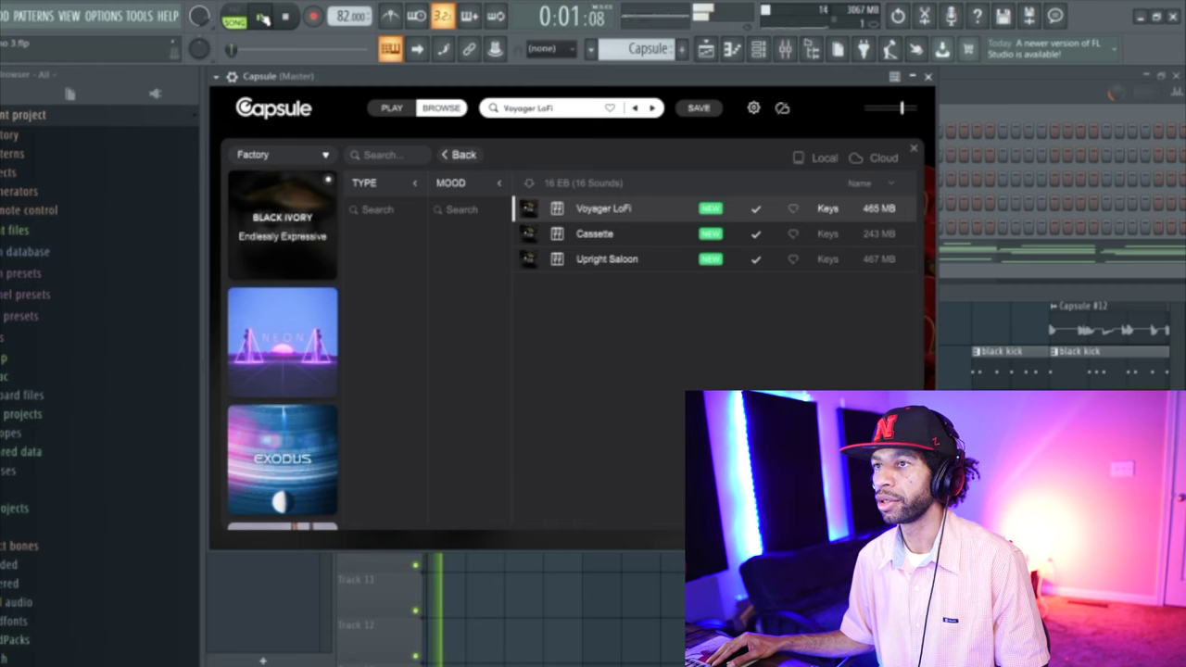
click(286, 17)
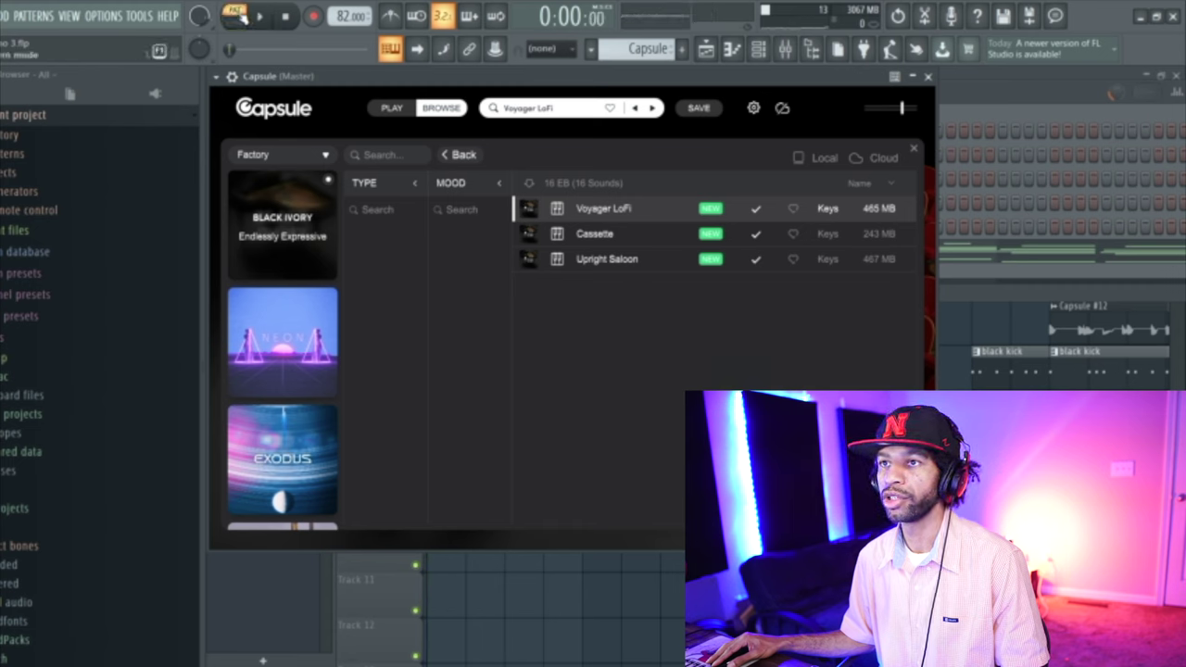
click(263, 18)
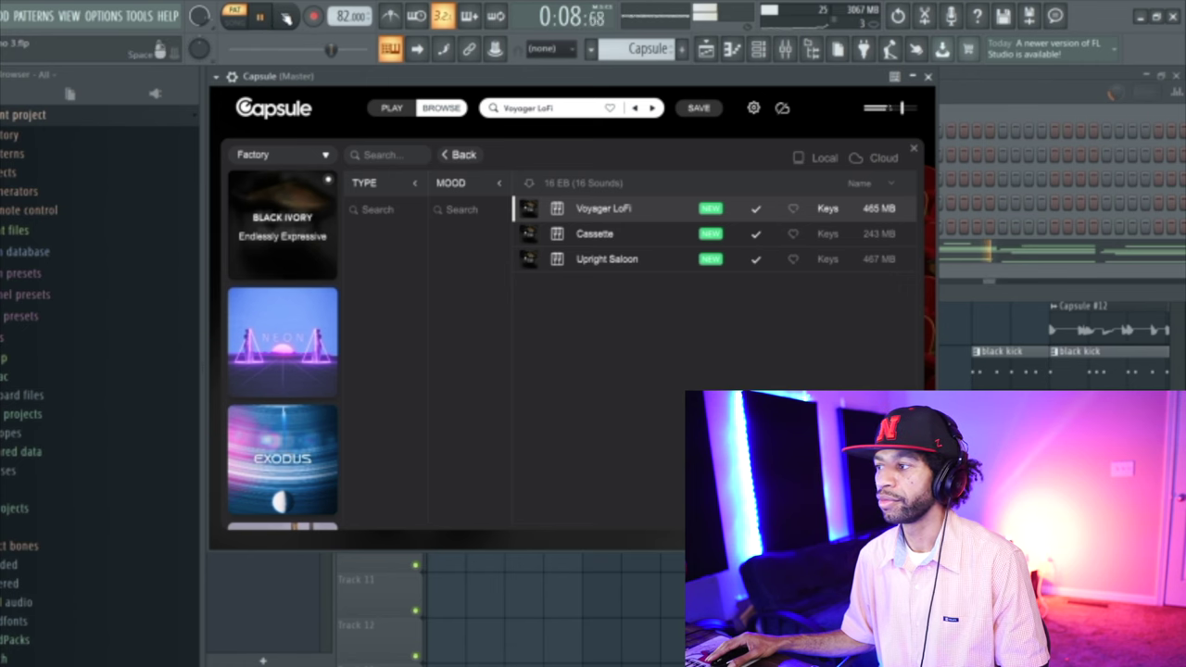
click(289, 17)
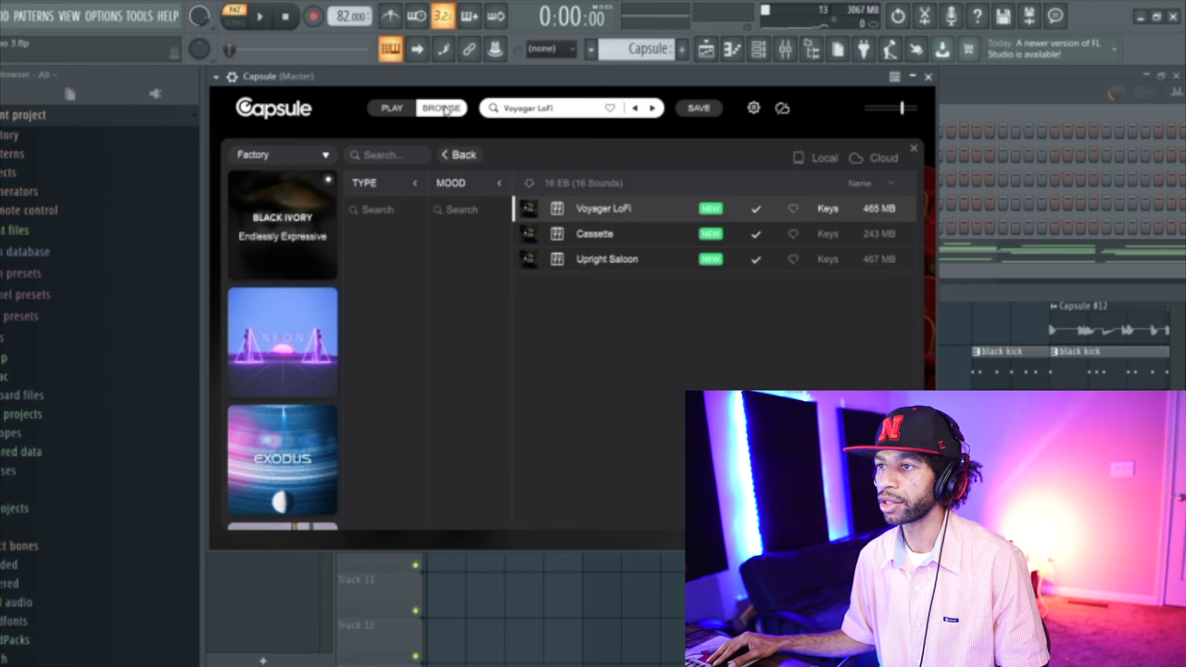
Step: While the pattern plays, raise Voyager LoFi's Brightness, Hall mic and Tape Wobble, turn Tape Hiss fully down and reduce Width, then stop playback
click(393, 108)
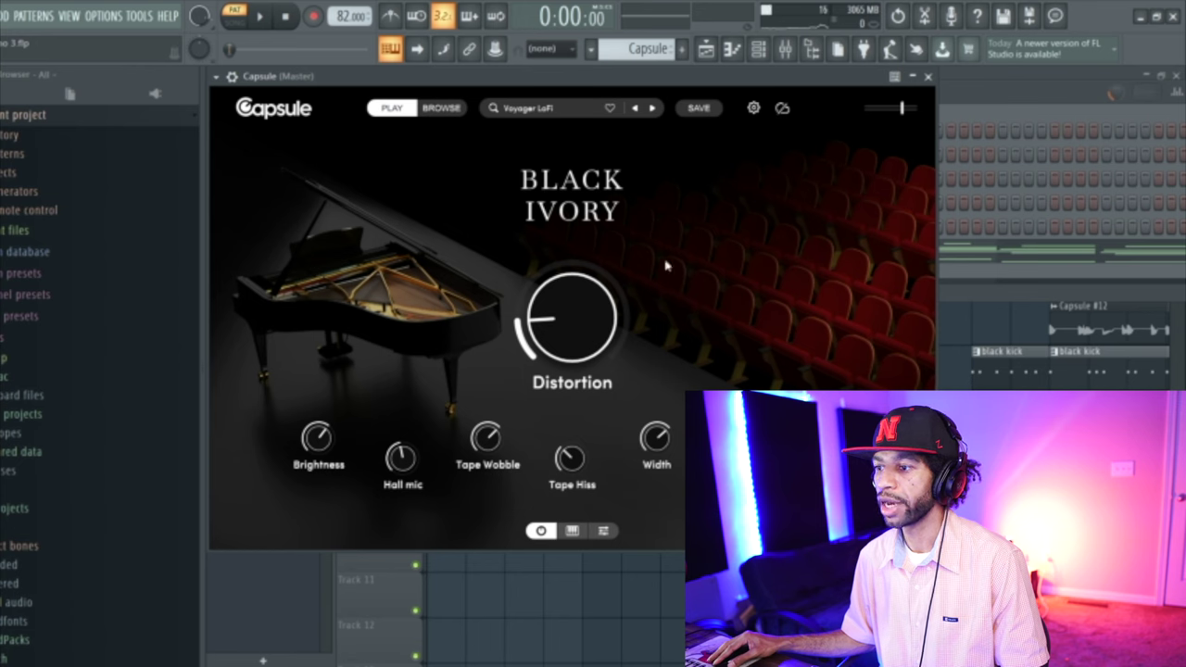
mouse_move(585, 314)
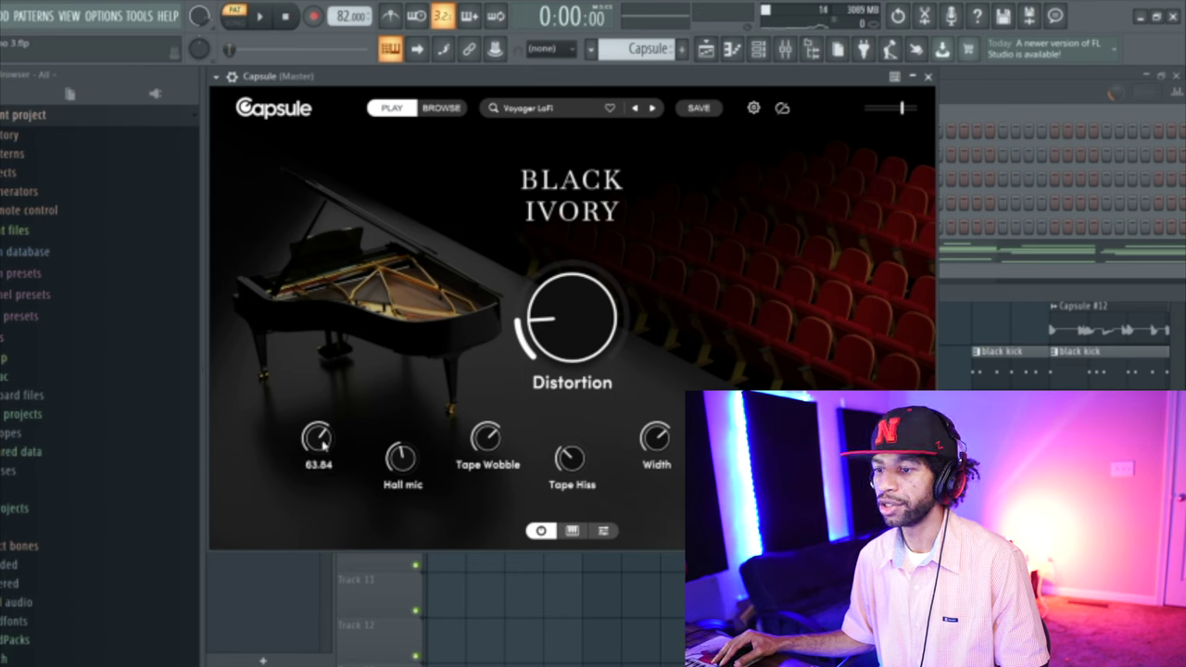
mouse_move(654, 437)
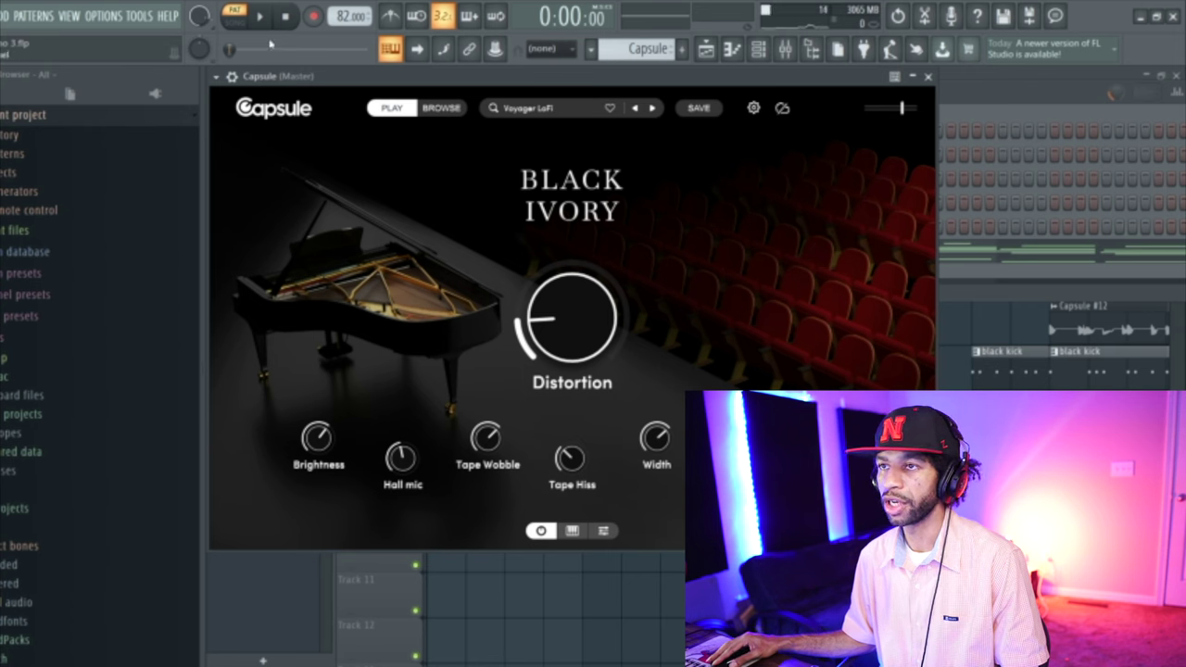
key(space)
drag(314, 410, 318, 389)
drag(330, 435, 402, 454)
drag(484, 436, 496, 407)
drag(570, 455, 593, 408)
drag(655, 439, 630, 538)
drag(584, 476, 567, 524)
drag(487, 437, 458, 463)
drag(317, 436, 320, 414)
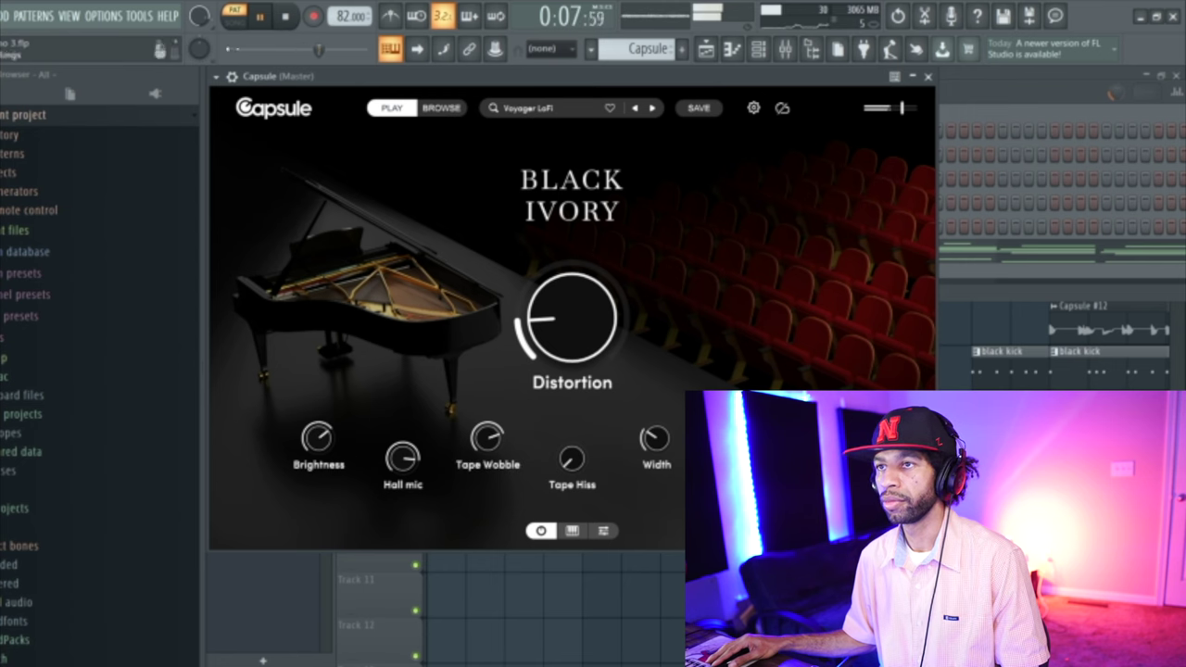
click(283, 15)
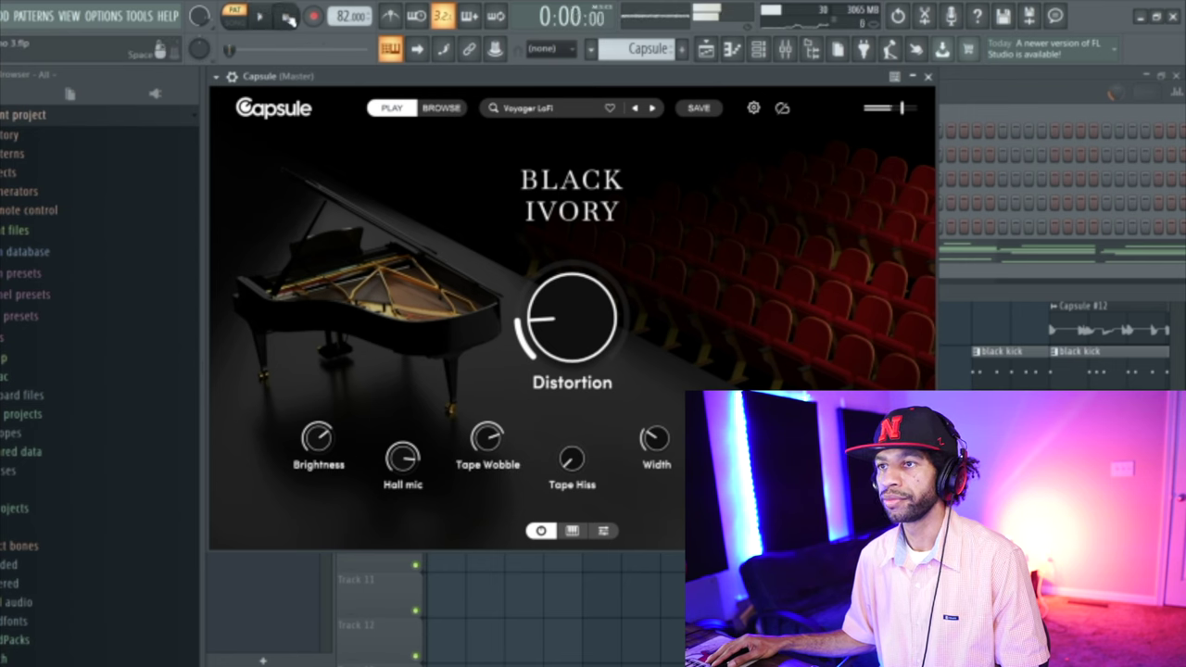
Step: Load the Cassette sound from the Black Ivory pack, audition the pattern with its macro controls shown, and stop playback
click(538, 115)
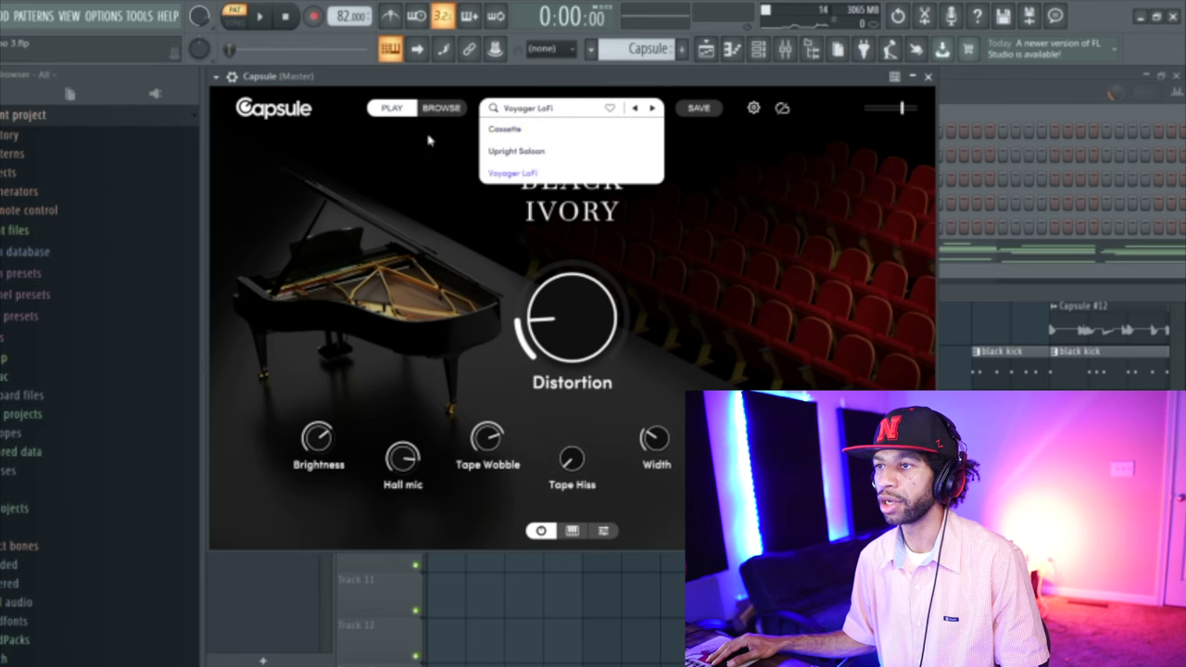
click(442, 109)
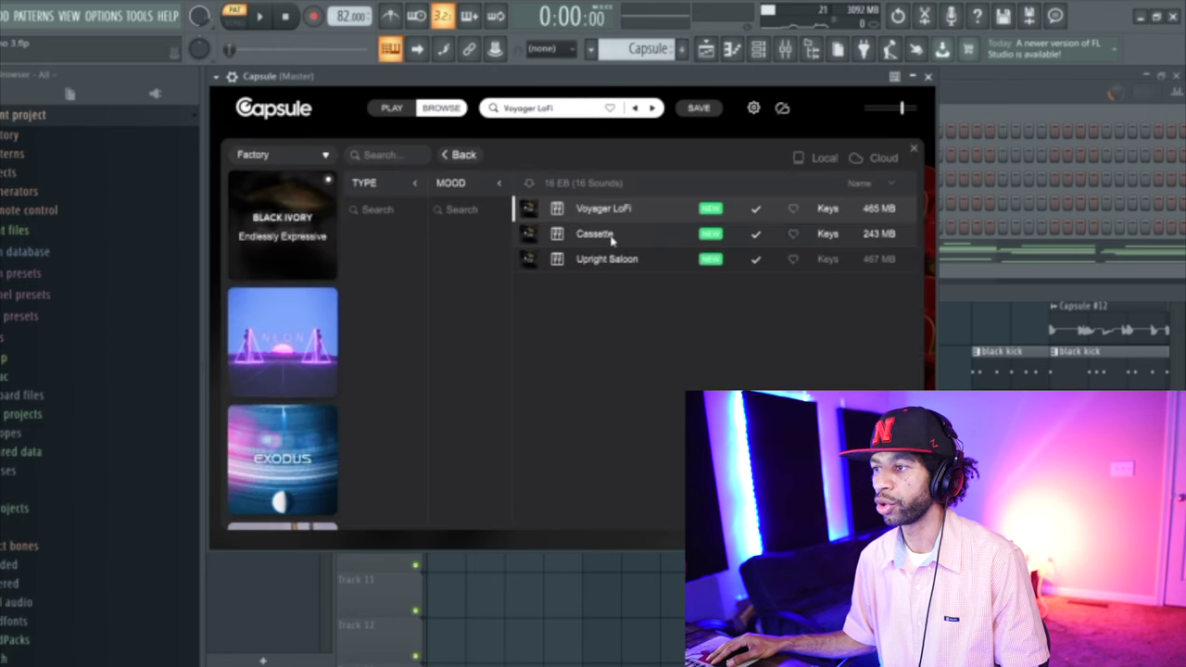
click(605, 235)
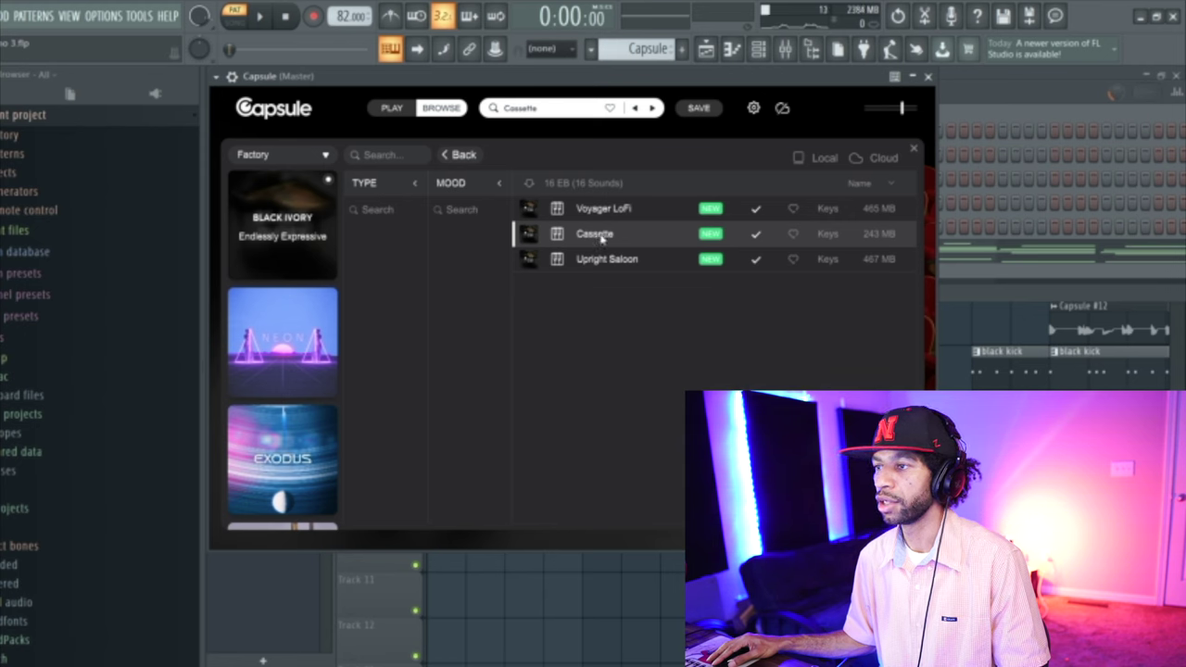
click(262, 18)
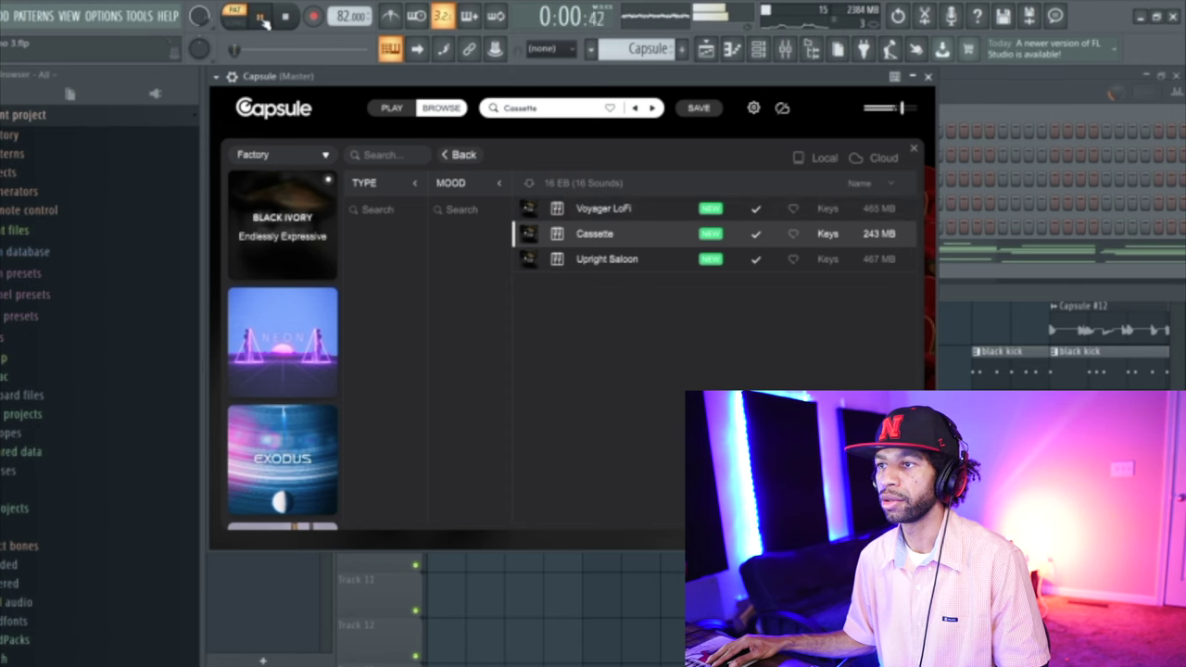
click(913, 148)
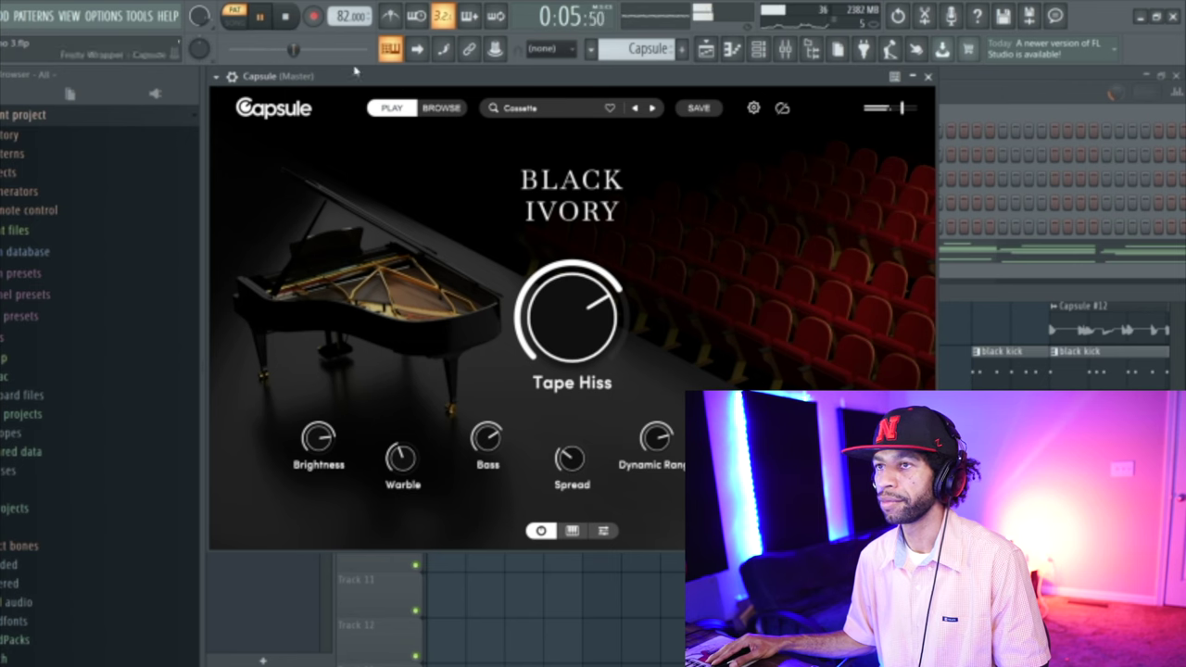
click(288, 17)
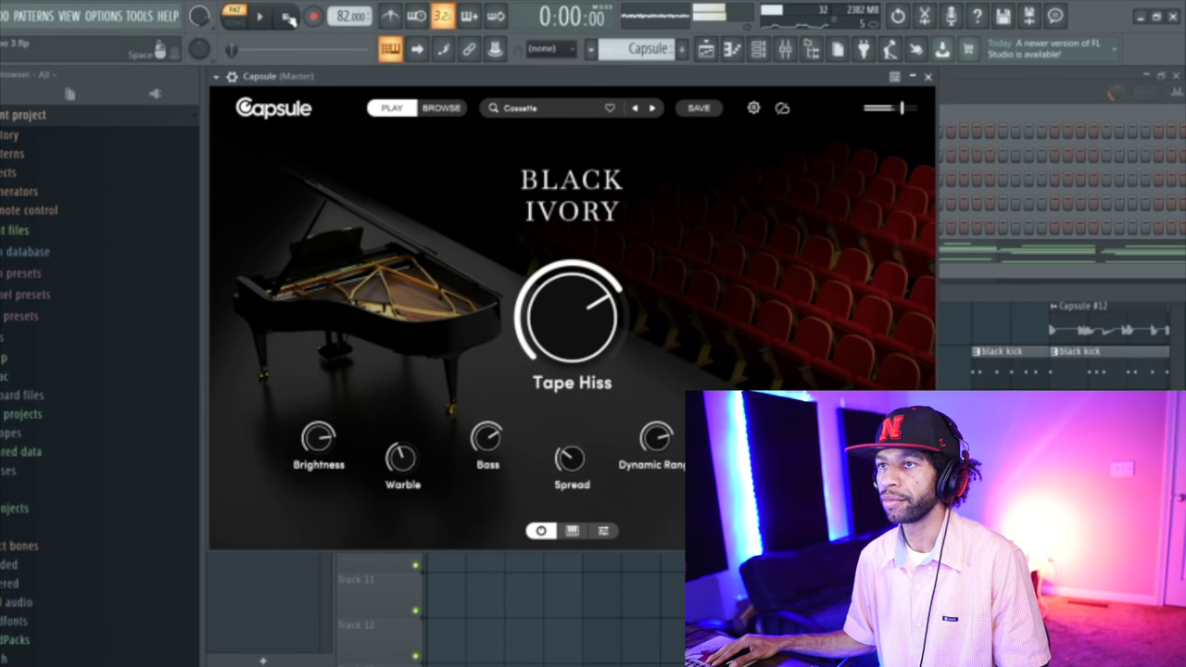
Step: Go back from the Black Ivory pack to the full Capsule sound library and audition Analog Bass, 9th Alien and Dirty Wurli
click(450, 109)
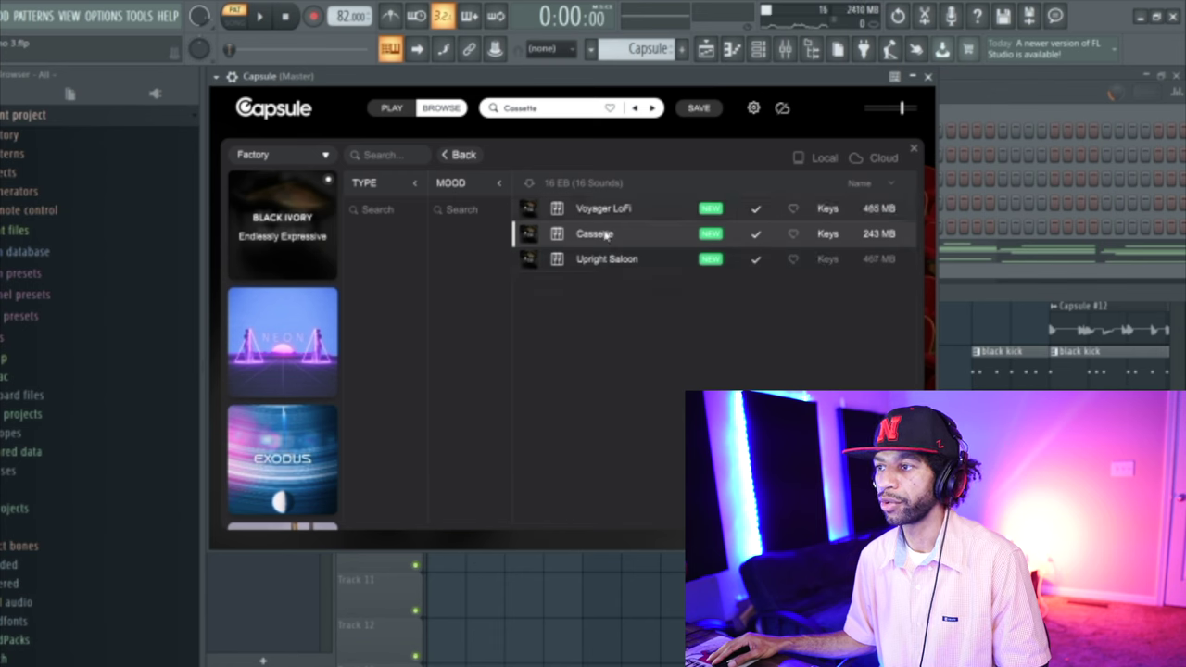
click(456, 156)
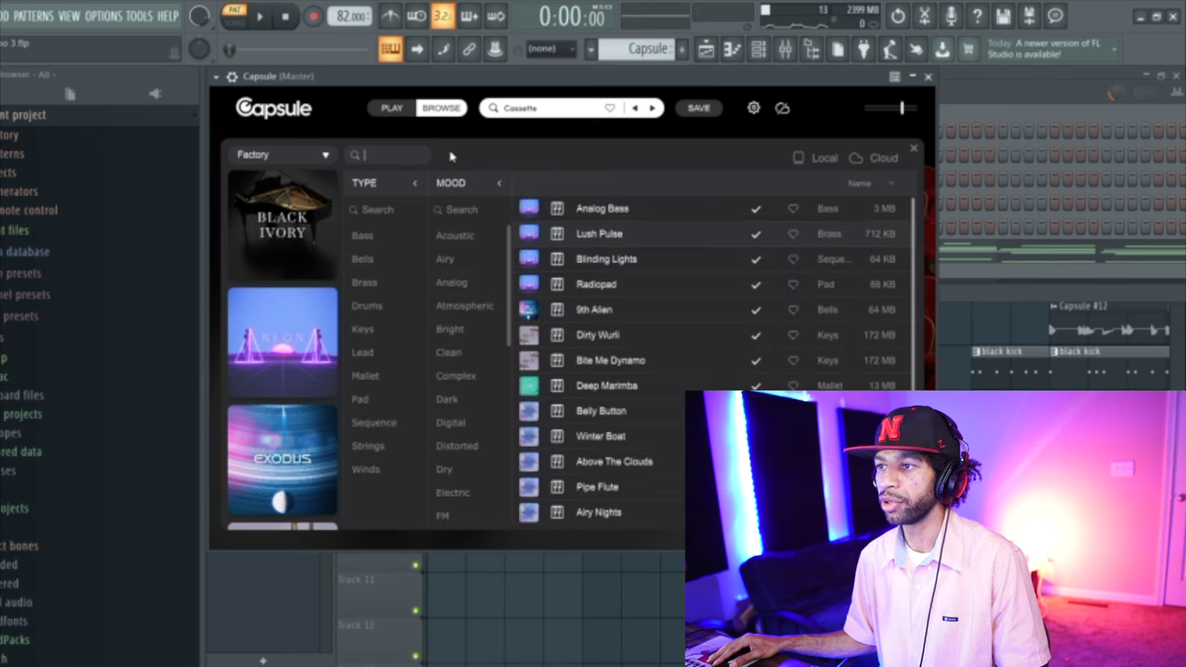
click(626, 212)
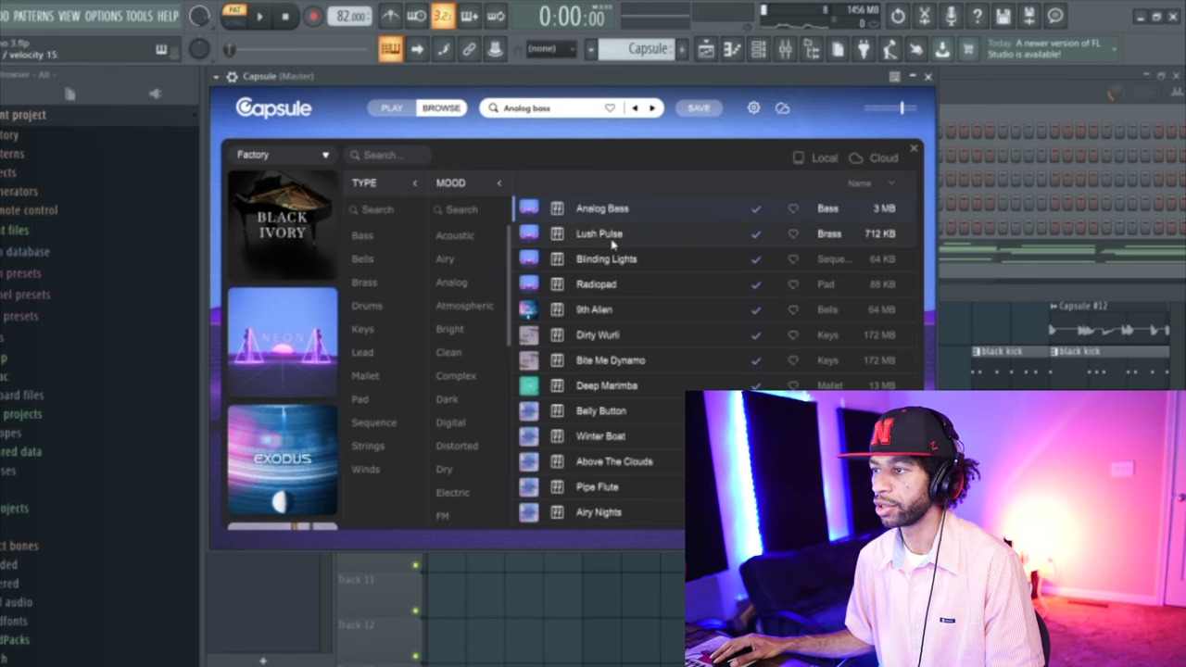
click(615, 314)
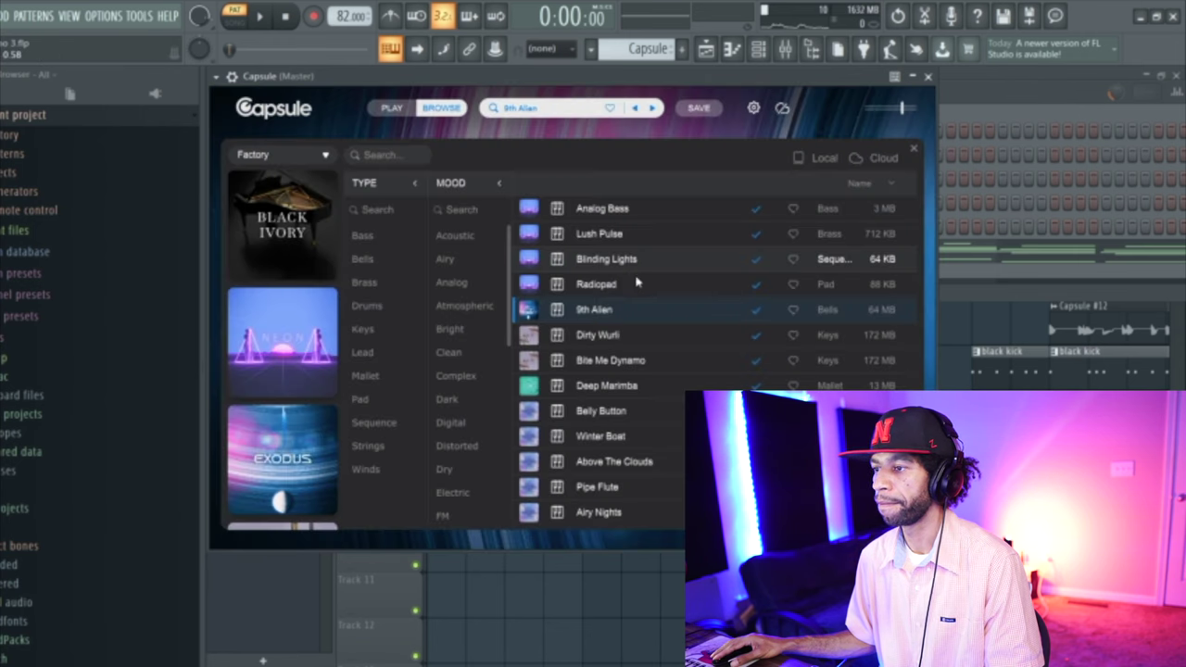
click(619, 338)
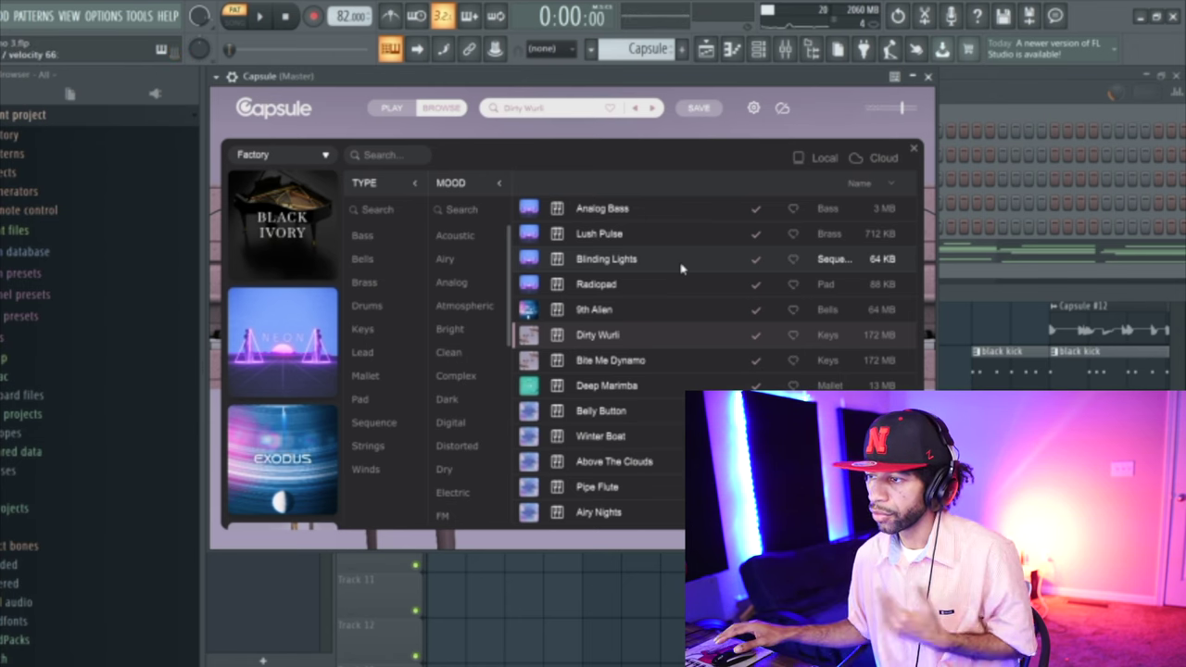
Step: Load and audition the Deep Marimba, Belly Button and Winter Boat sounds one after another
click(628, 387)
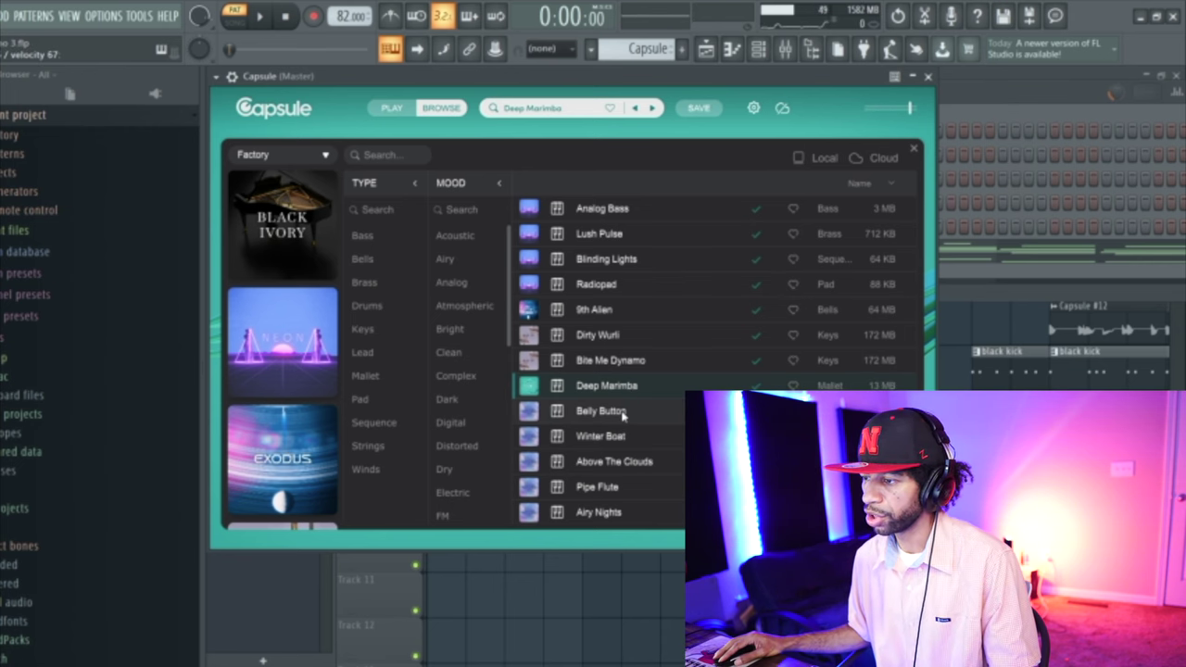
click(621, 415)
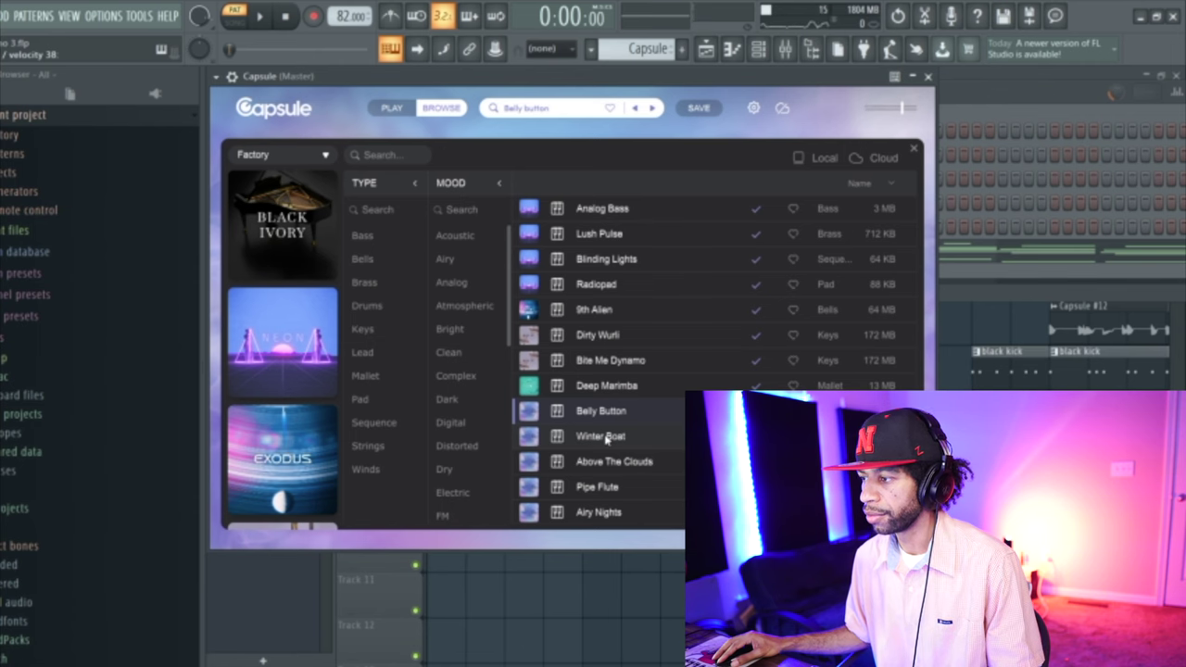
click(606, 438)
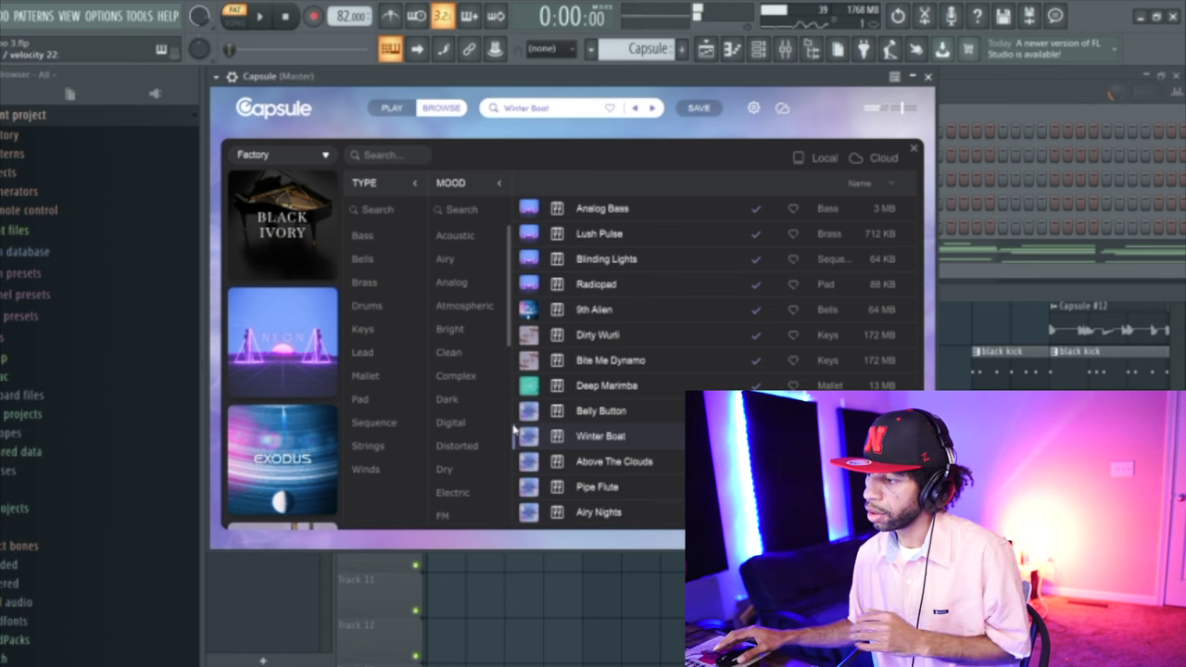
Step: Audition the 80s Nu Soul Split and Trailer Drums sounds further down the library, and load Pipe Flute
scroll(713, 362, down, 3)
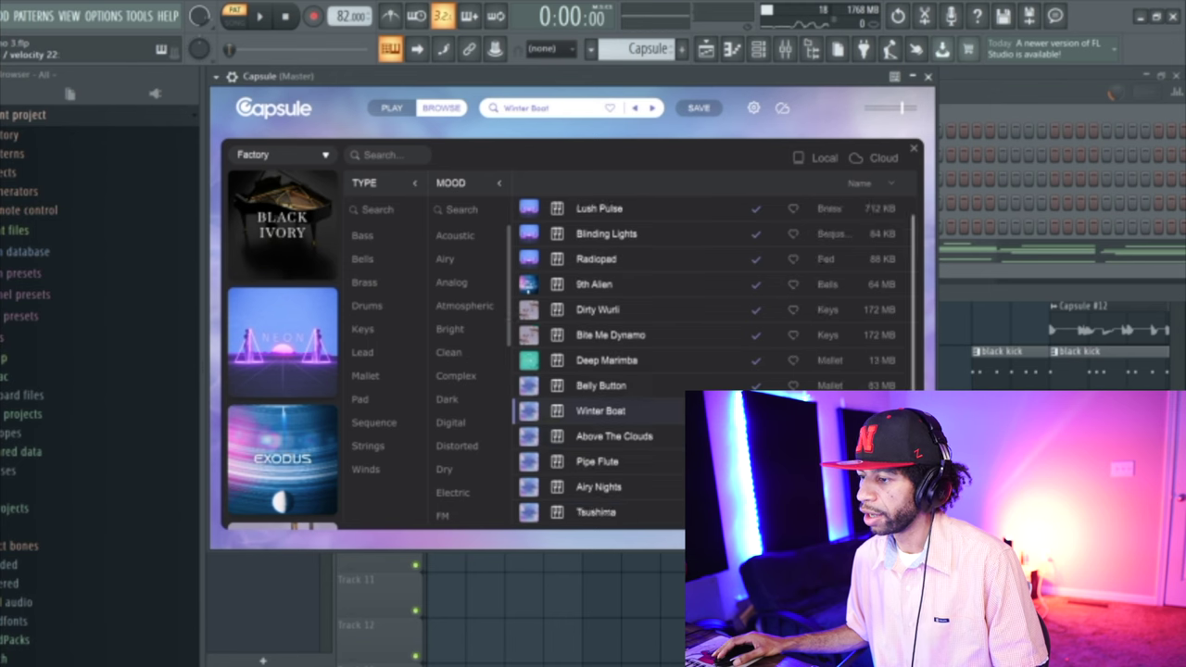
scroll(713, 361, down, 1)
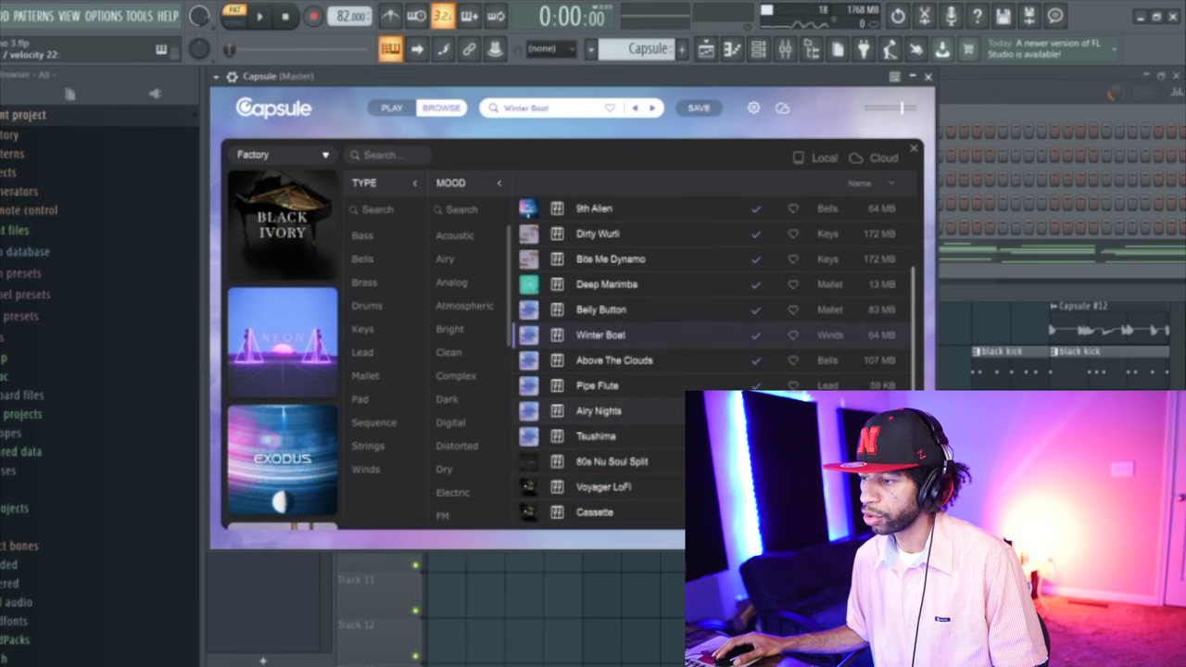
scroll(713, 370, down, 1)
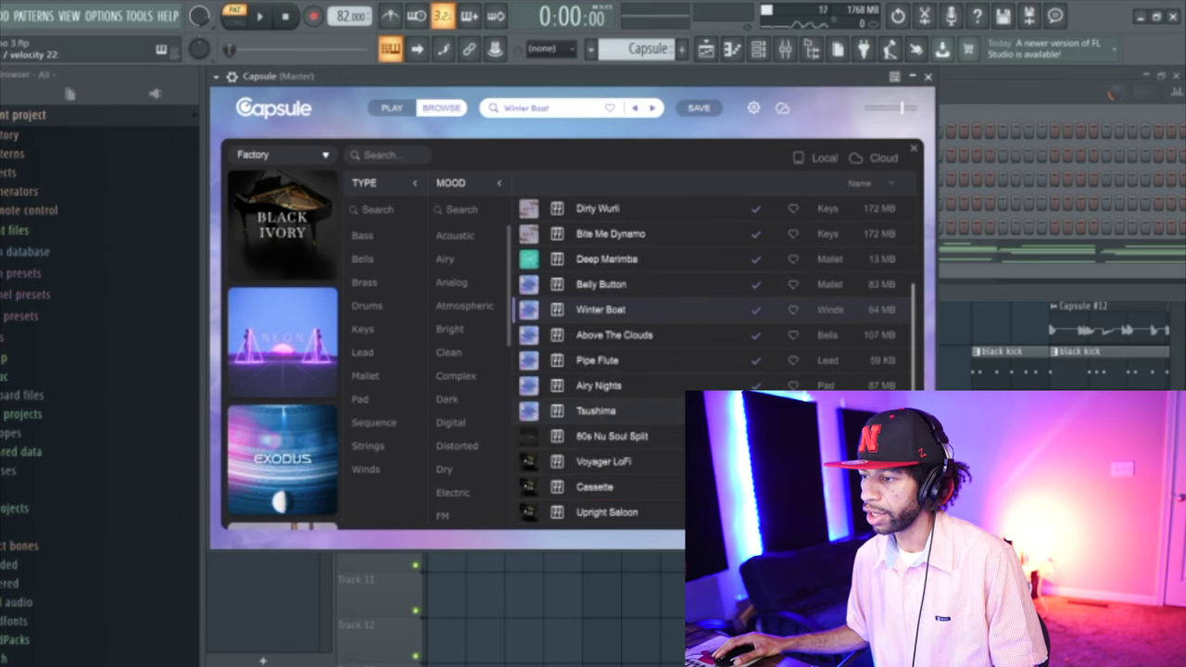
click(645, 444)
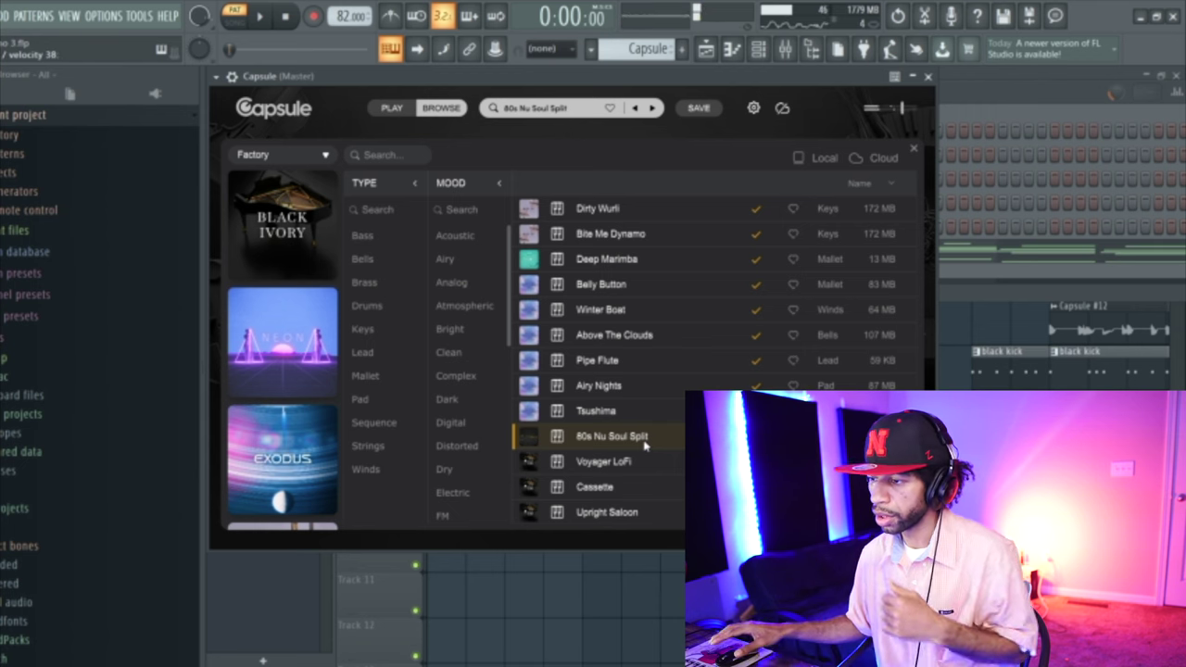
scroll(634, 465, down, 1)
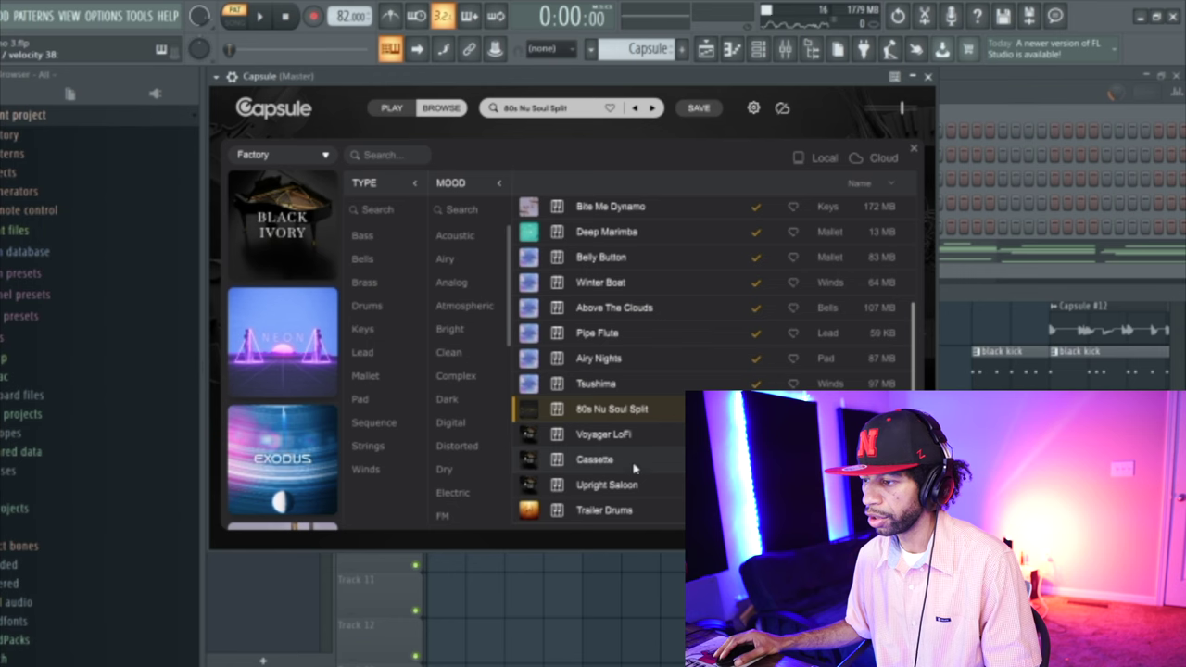
double_click(613, 513)
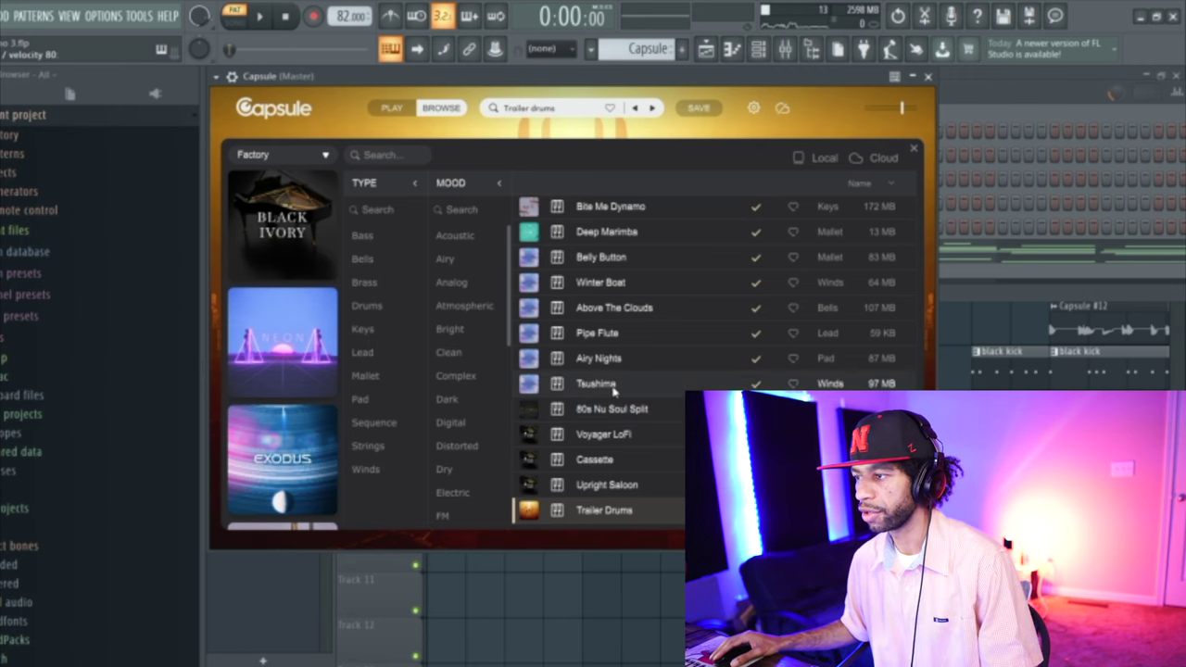
click(614, 335)
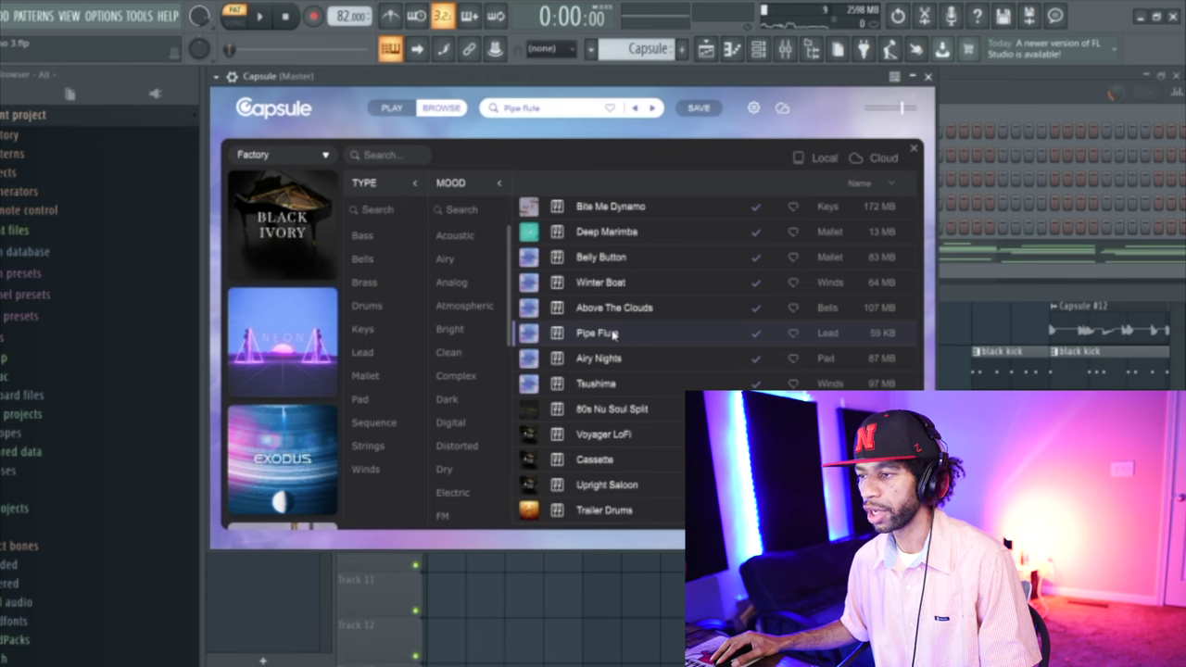